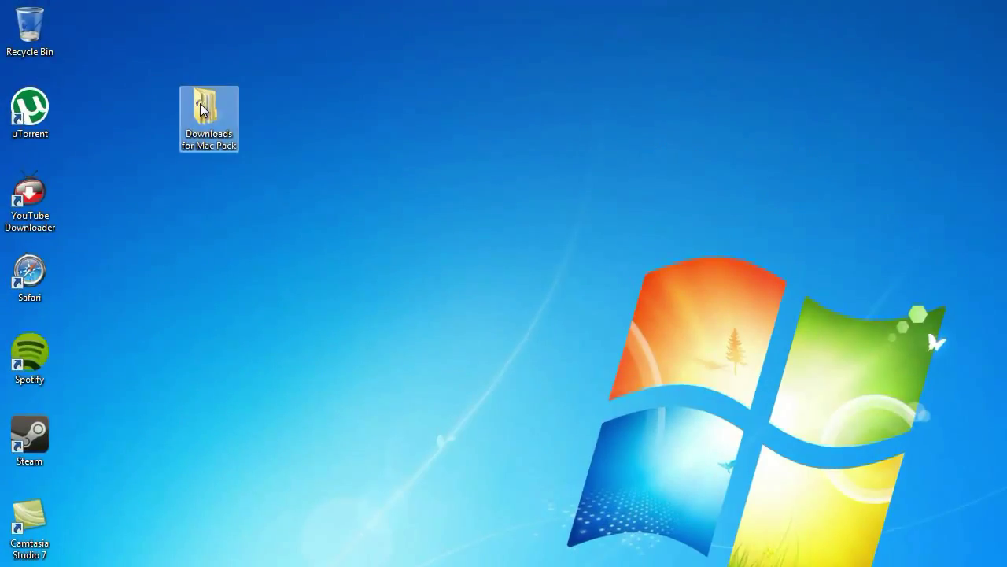
Extract the mac_os_x_boot_screen_for_win7 archive in place inside the Boot Screen folder of Downloads for Mac Pack.
double_click(195, 107)
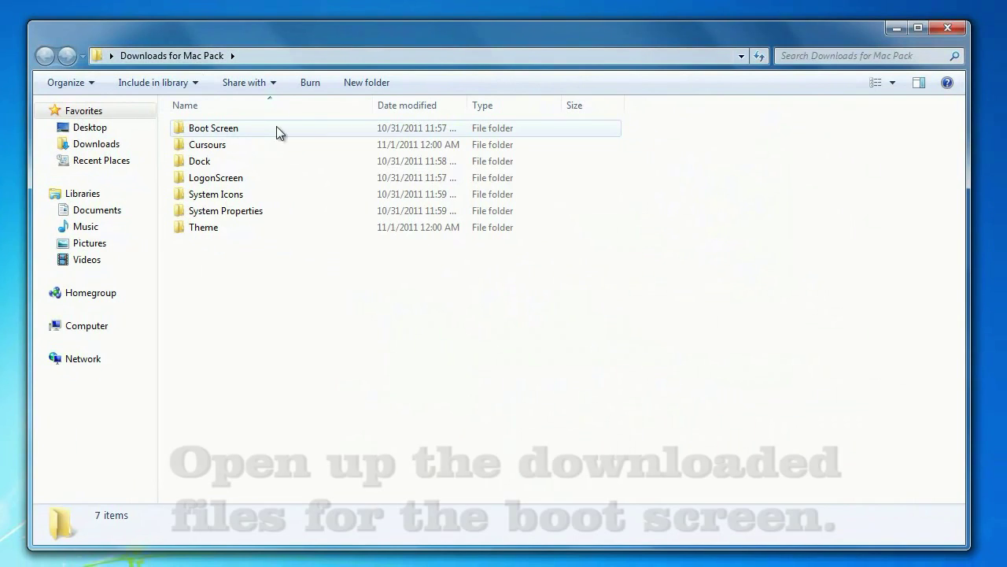
double_click(201, 129)
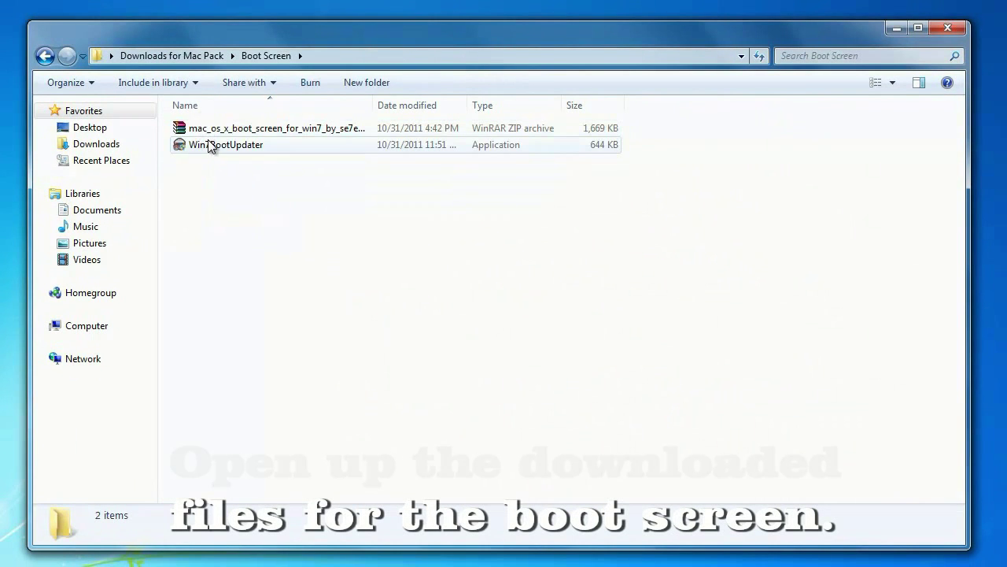
left_click(214, 129)
right_click(214, 129)
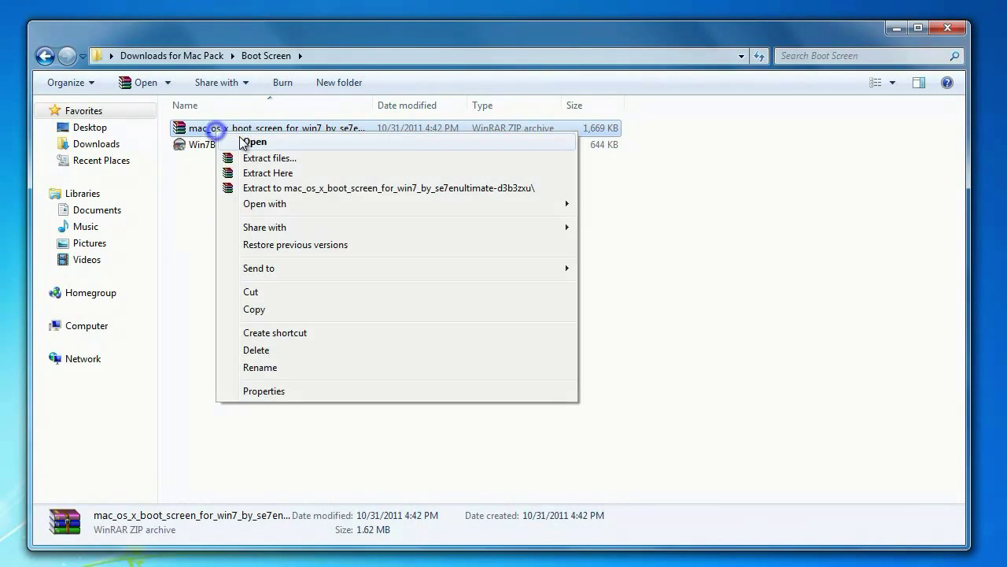
left_click(281, 174)
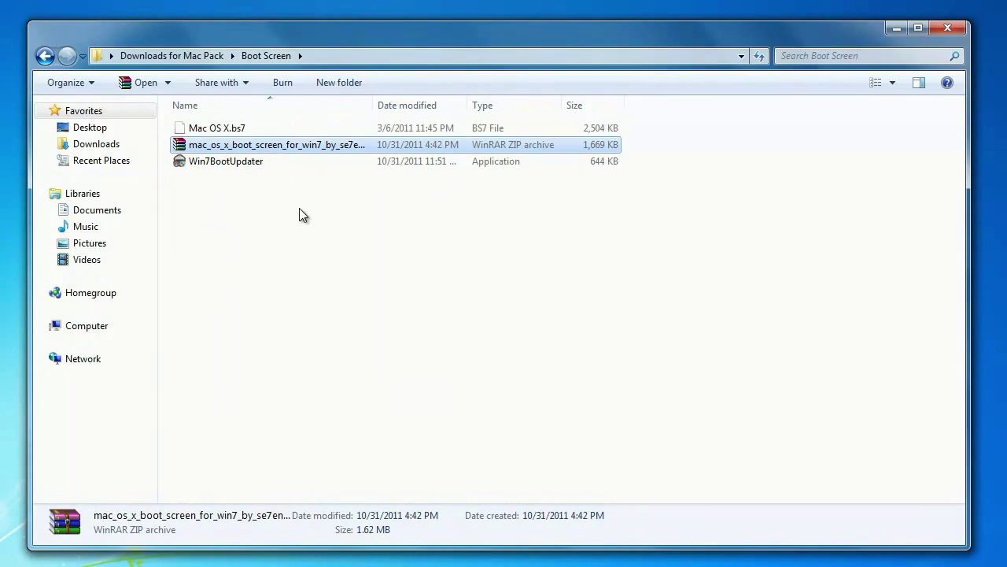
left_click(274, 184)
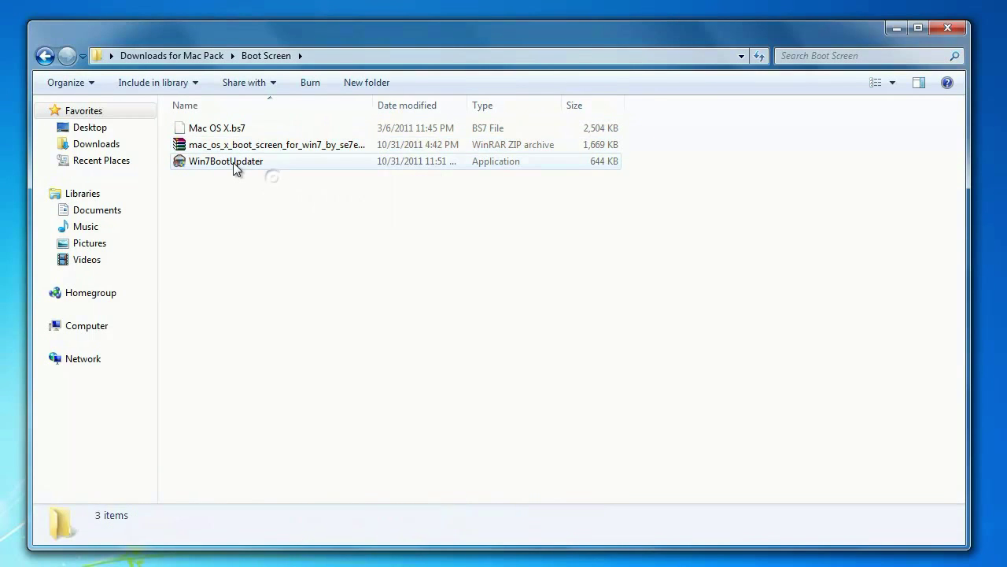
Launch Win7BootUpdater from the Boot Screen folder and move its window fully into view.
left_click(234, 165)
right_click(236, 164)
left_click(296, 187)
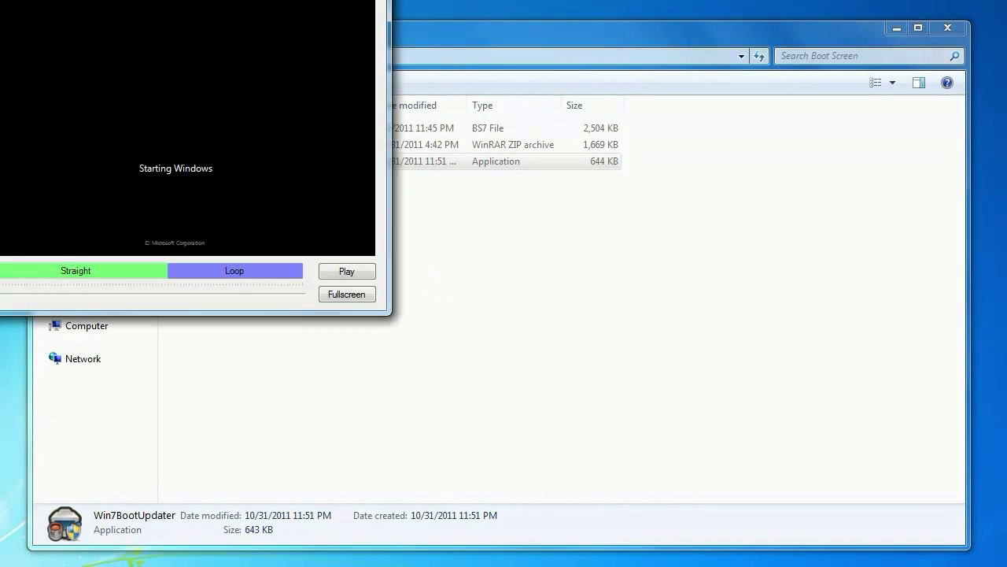
left_click_drag(331, 4, 620, 93)
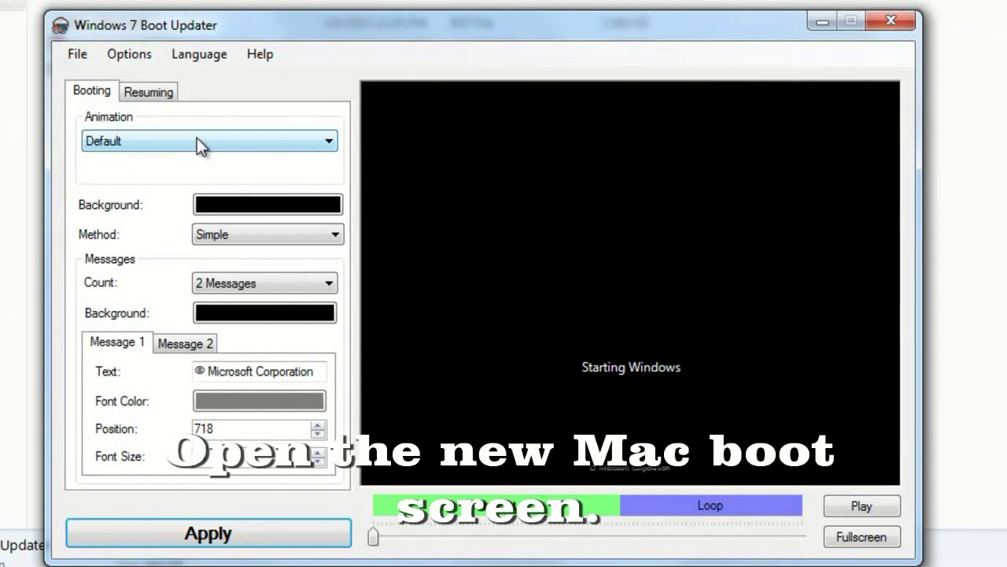
Load the boot skin file Mac OS X.bs7 from the Boot Screen folder into Windows 7 Boot Updater.
left_click(82, 52)
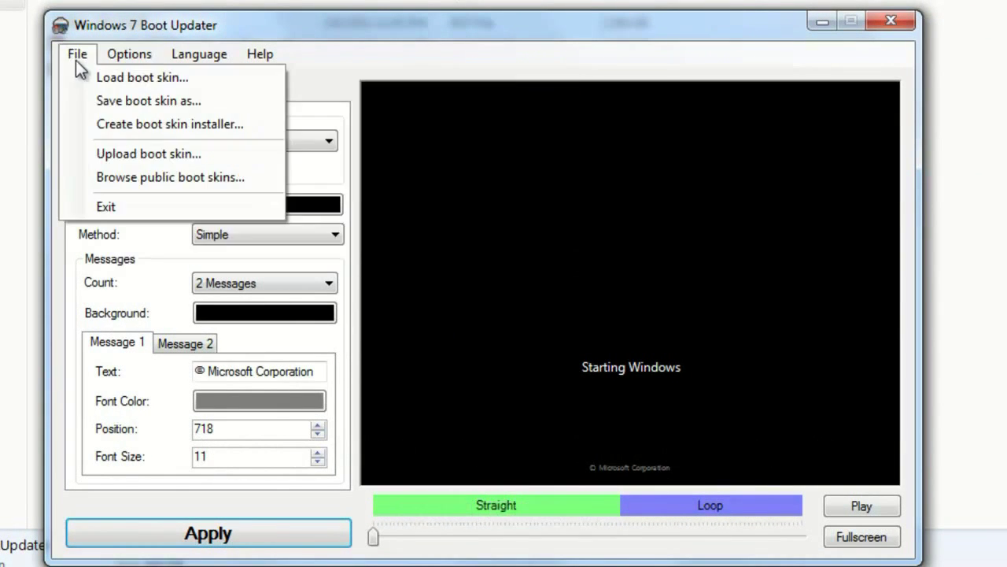
left_click(152, 77)
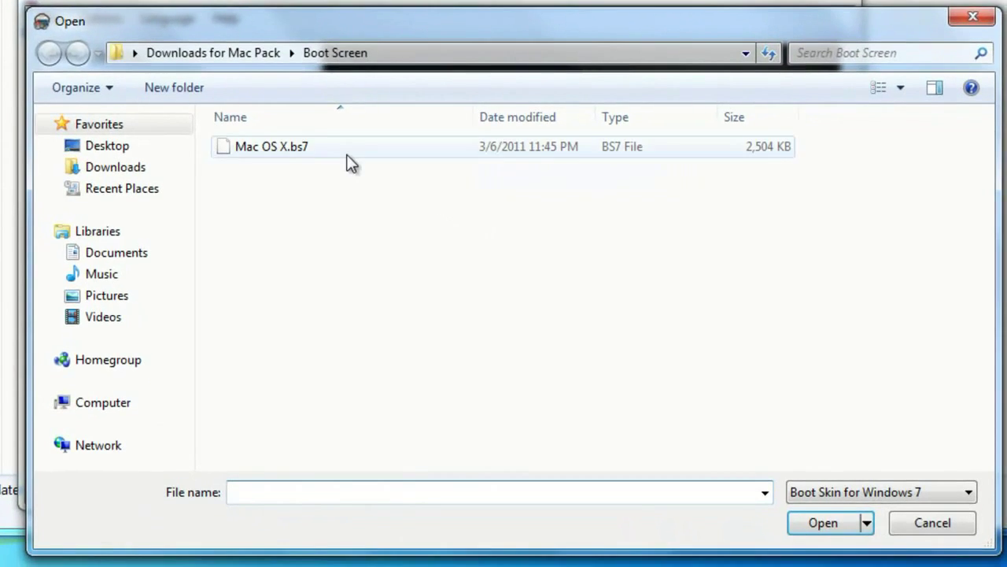
left_click(312, 152)
double_click(313, 152)
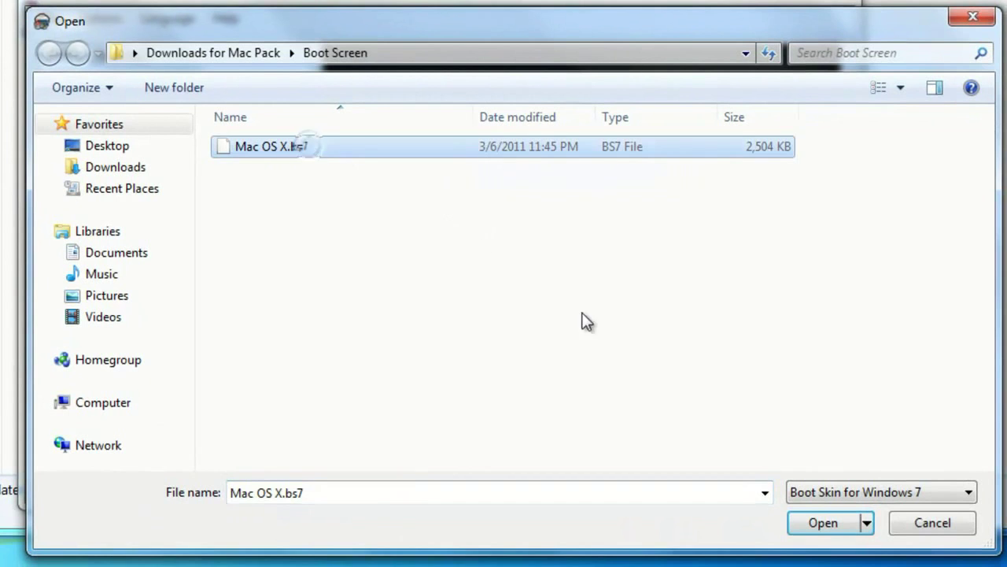
left_click(824, 522)
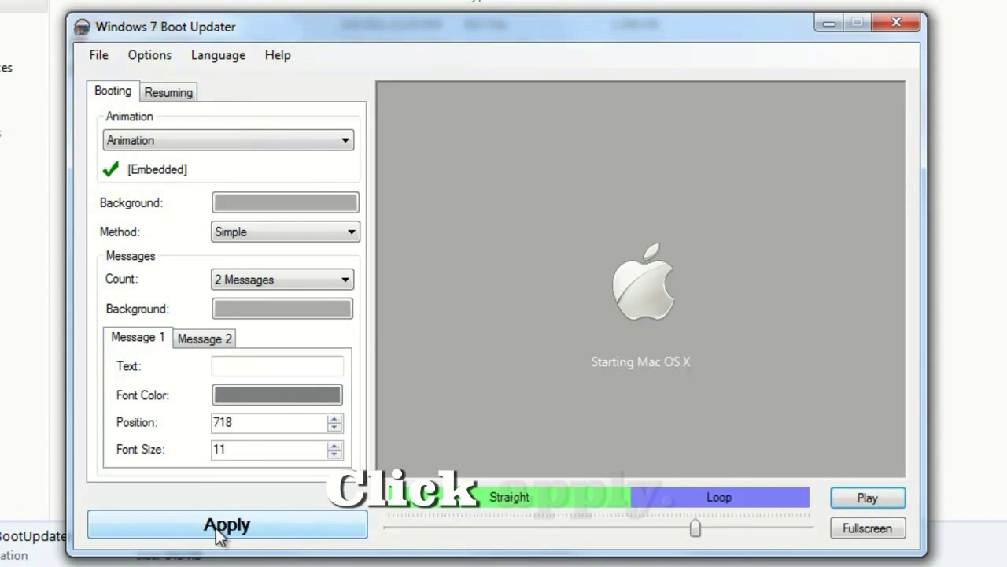
Apply the loaded Mac boot skin to Windows and close the boot updater.
left_click(240, 525)
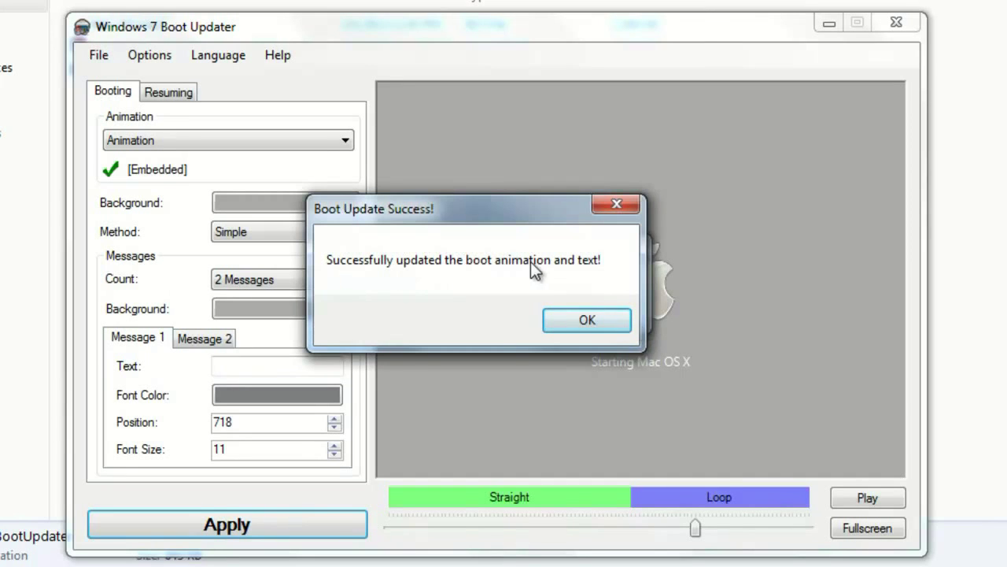
left_click(587, 319)
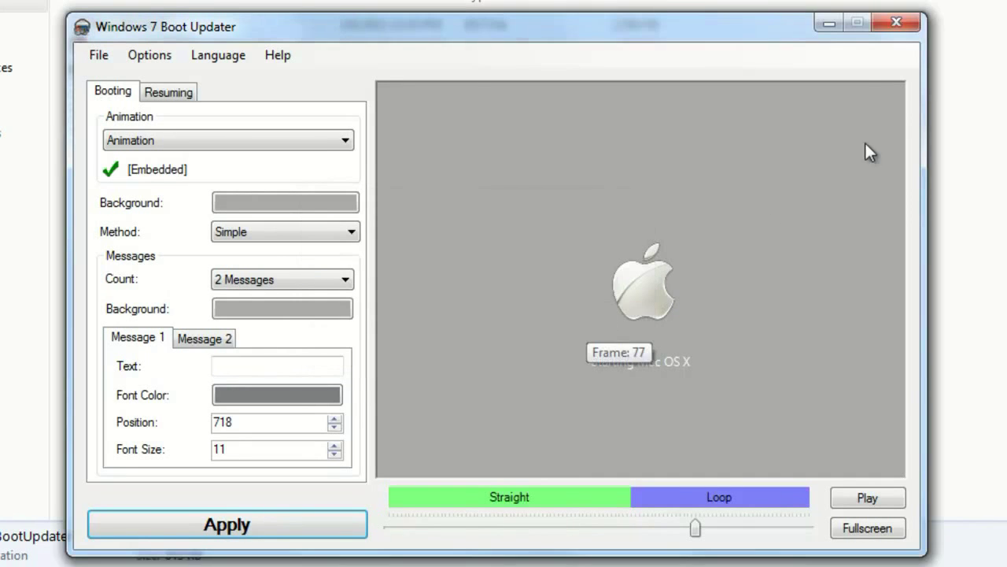
left_click(900, 25)
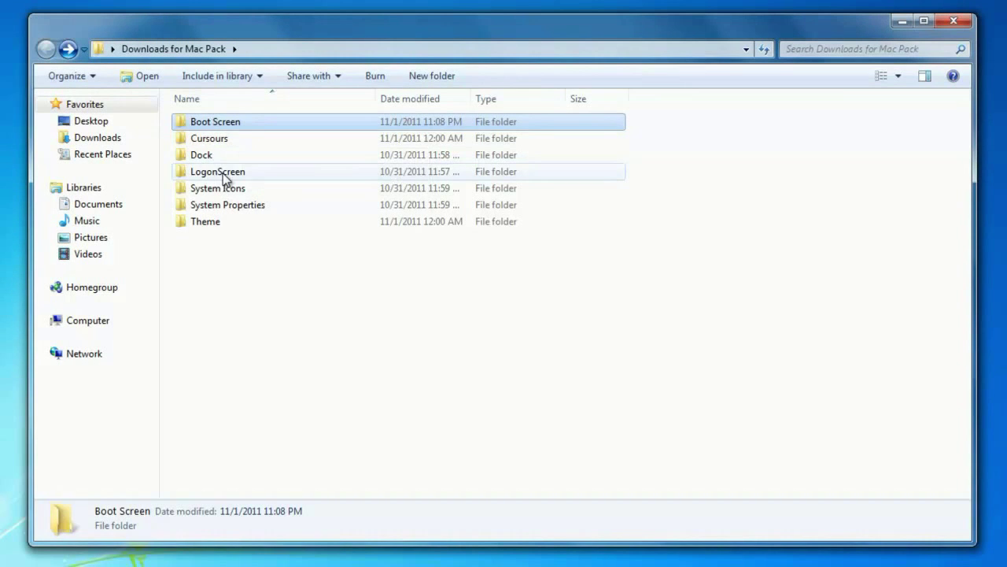
Extract the mac_style_logon_for_windows_7 archive in place inside the LogonScreen folder.
double_click(214, 173)
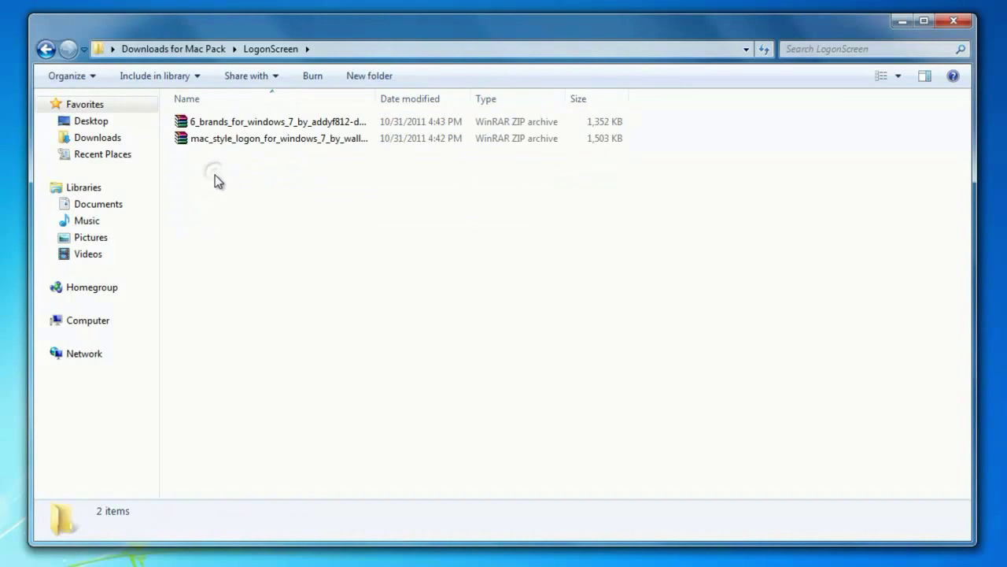
left_click(263, 140)
right_click(263, 140)
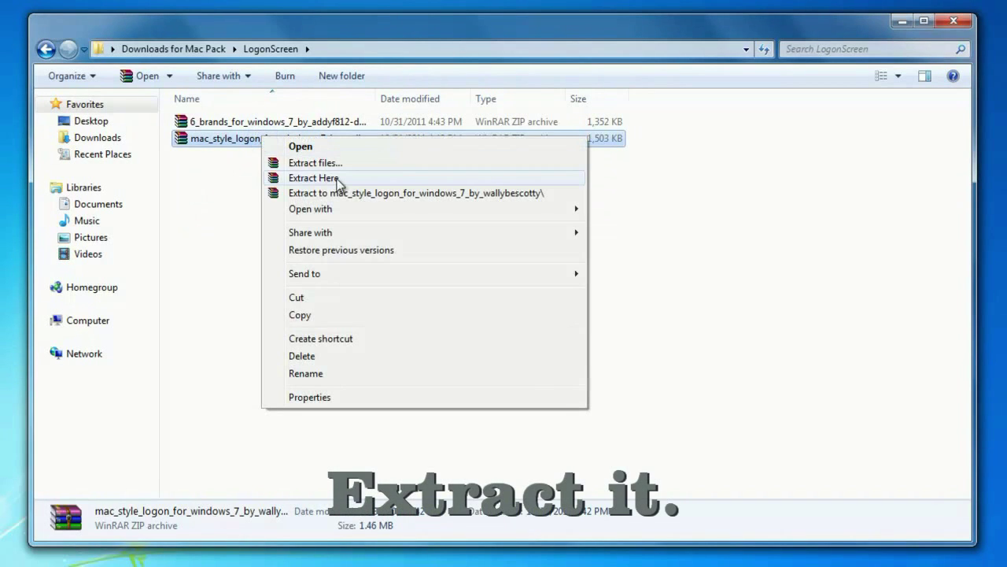
left_click(337, 180)
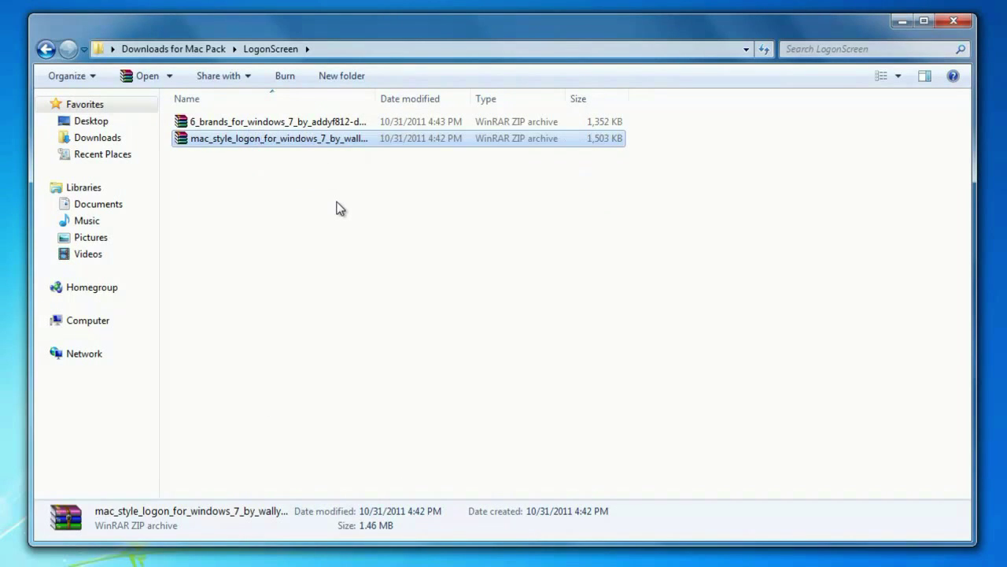
left_click(339, 252)
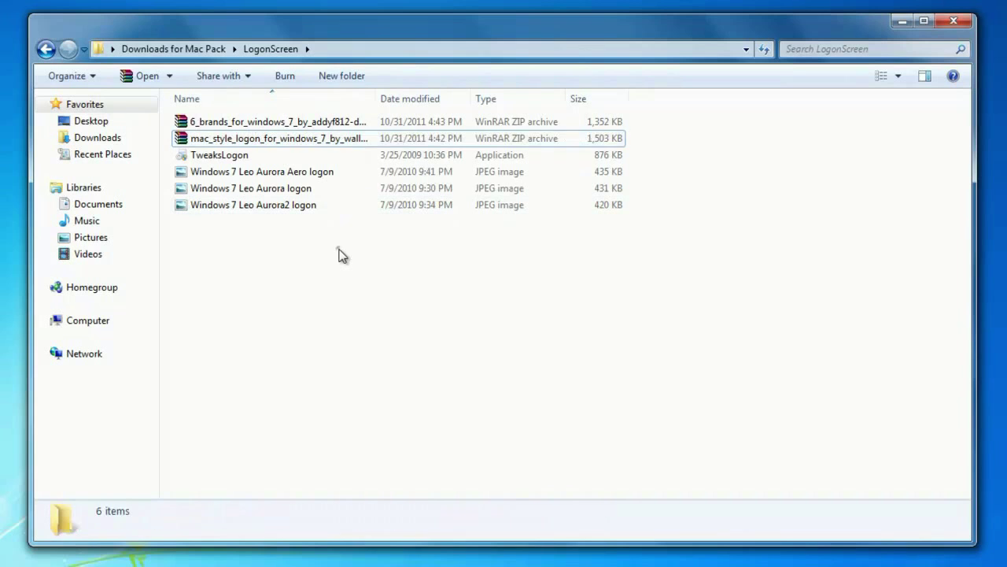
Preview the Windows 7 Leo Aurora Aero logon image and close the viewer.
left_click(306, 173)
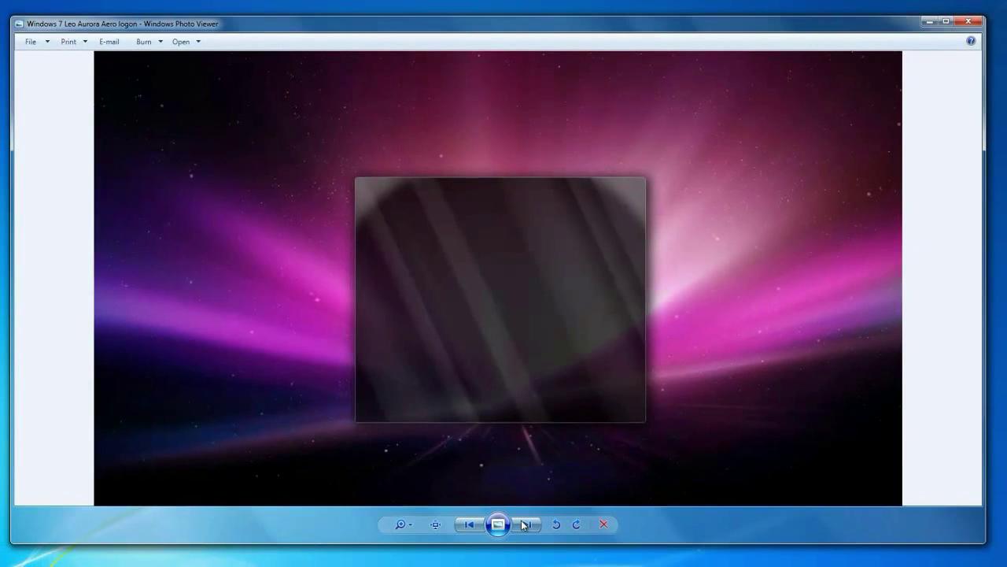
left_click(968, 22)
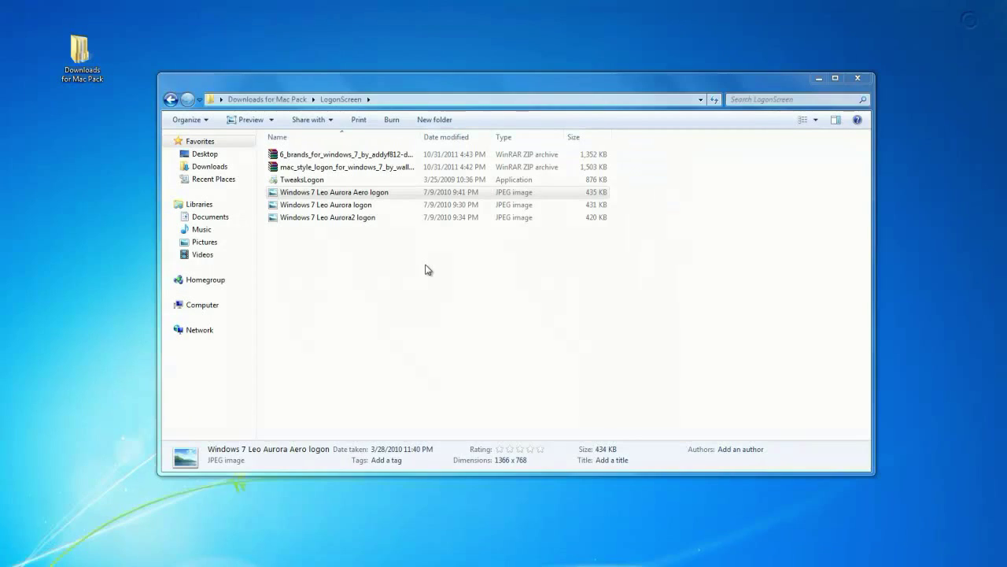
left_click(411, 258)
Launch the TweaksLogon application from the LogonScreen folder.
double_click(322, 180)
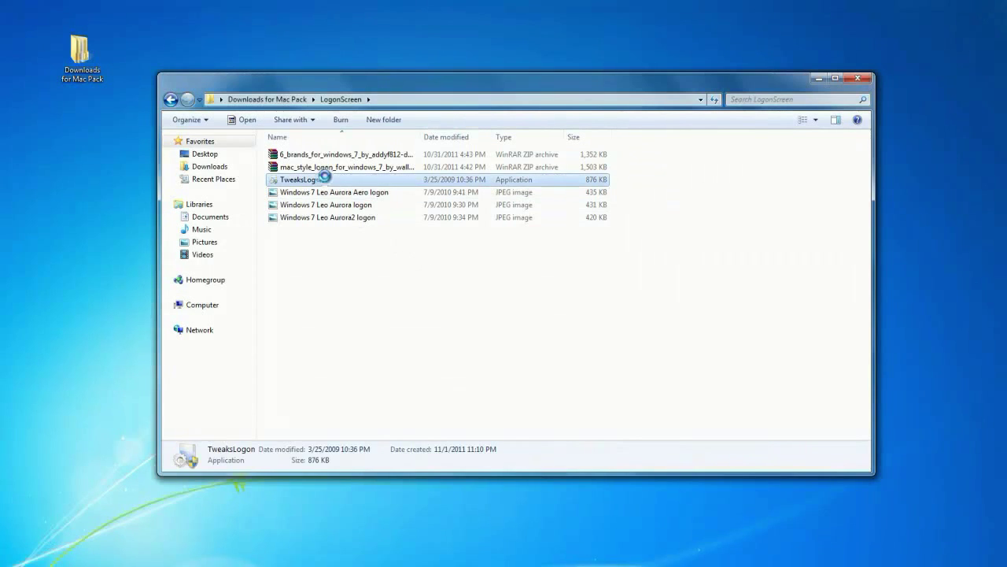
right_click(323, 179)
left_click(364, 196)
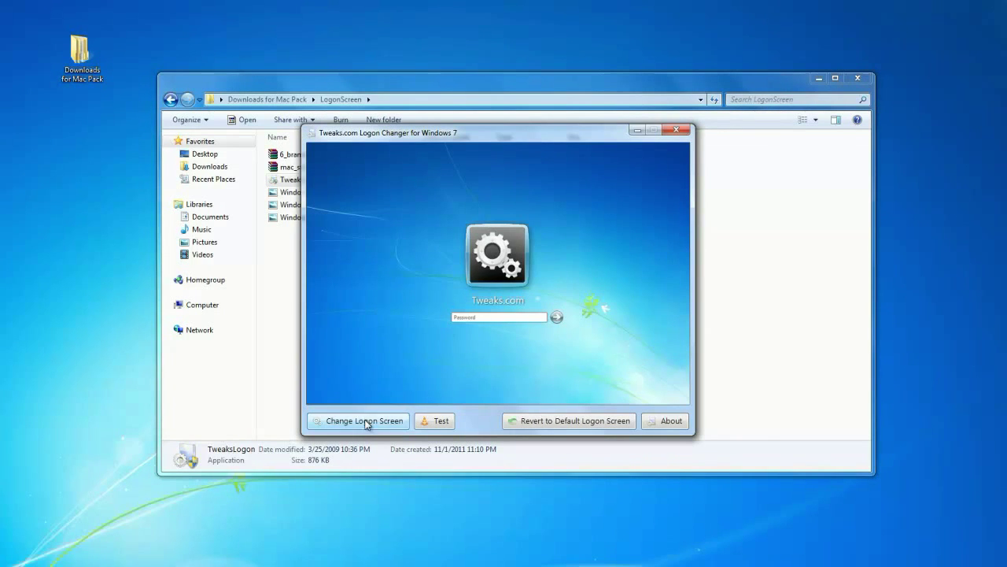
Change the logon screen to the Windows 7 Leo Aurora logon image from the LogonScreen folder, accepting an automatically adjusted copy.
left_click(364, 420)
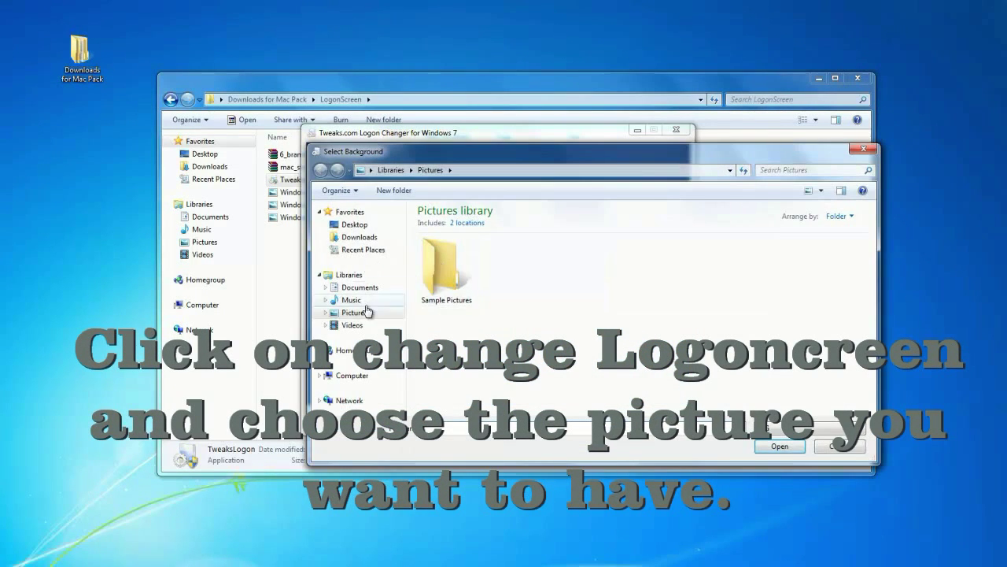
left_click(358, 225)
double_click(777, 253)
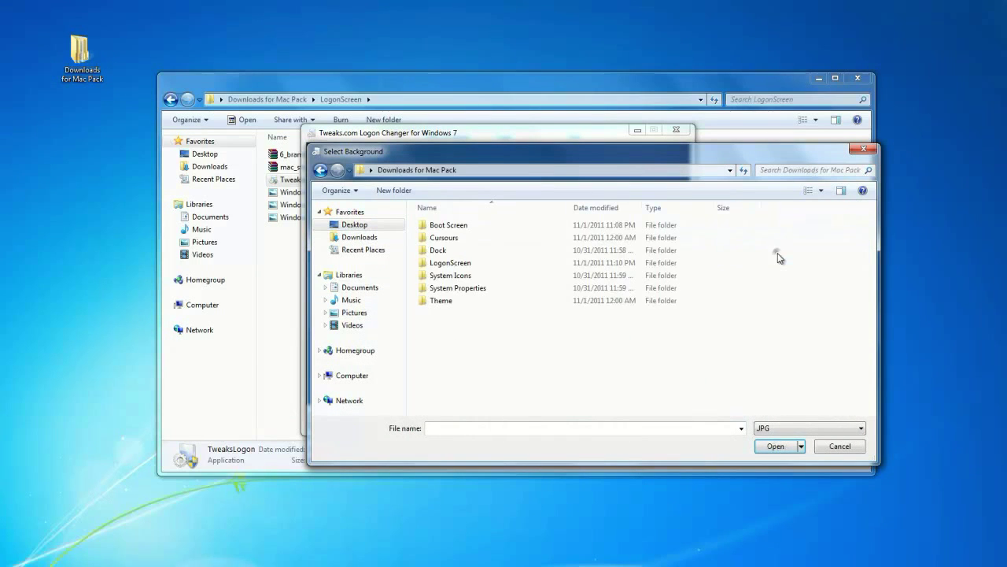
double_click(471, 264)
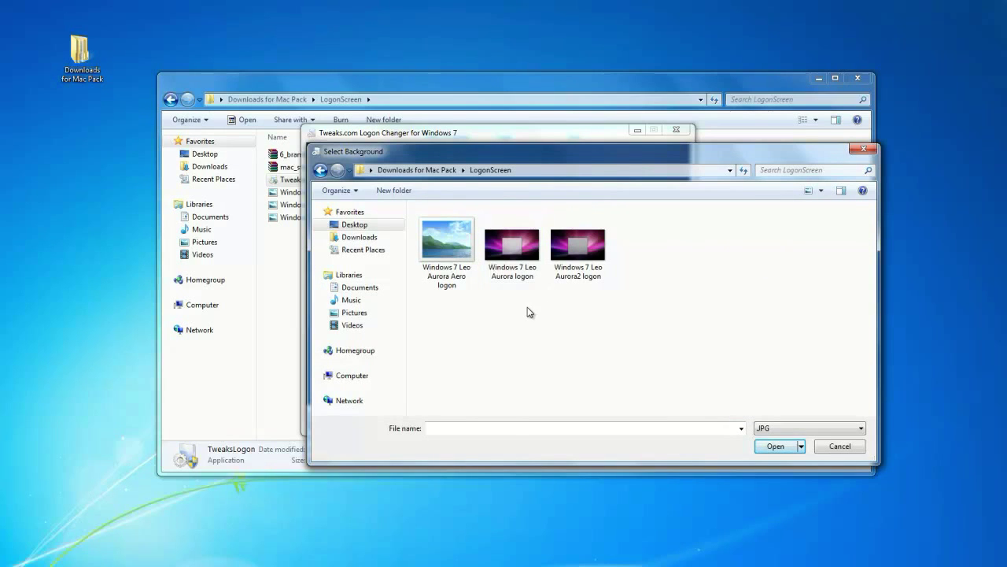
left_click(513, 253)
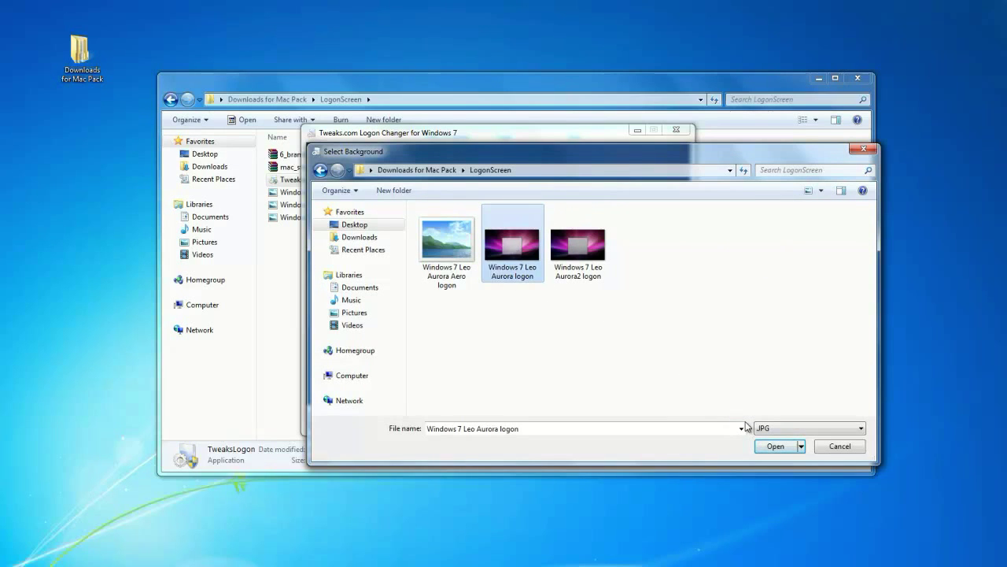
left_click(775, 445)
left_click(548, 330)
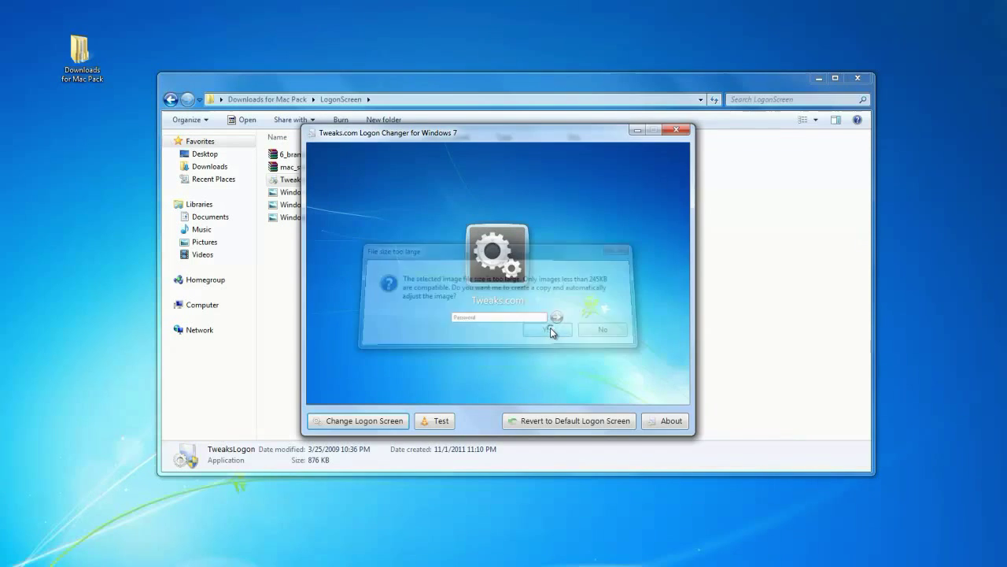
left_click(575, 327)
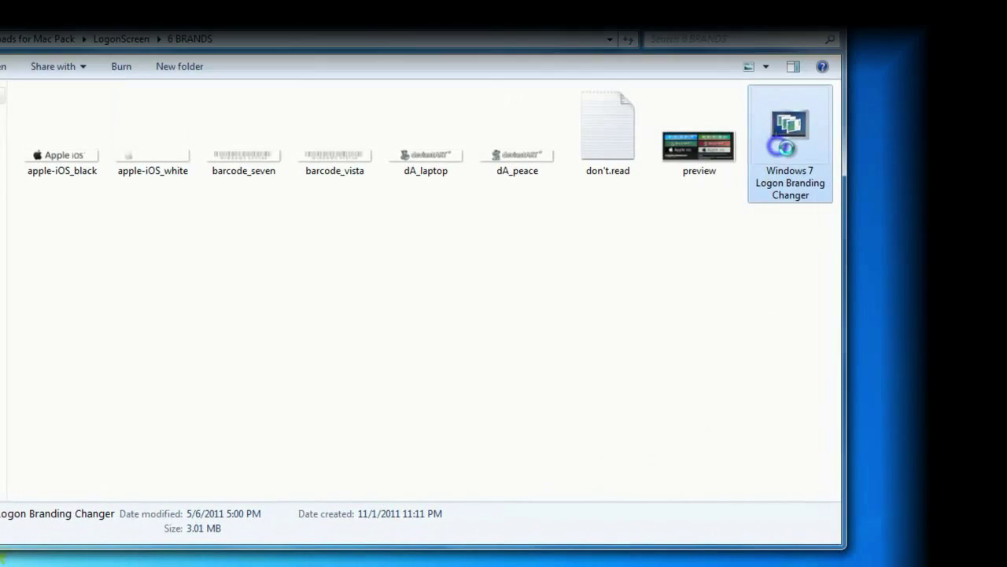
Use Windows 7 Logon Branding Changer from the 6 BRANDS folder to apply the apple-iOS_white picture as the logon branding.
right_click(772, 138)
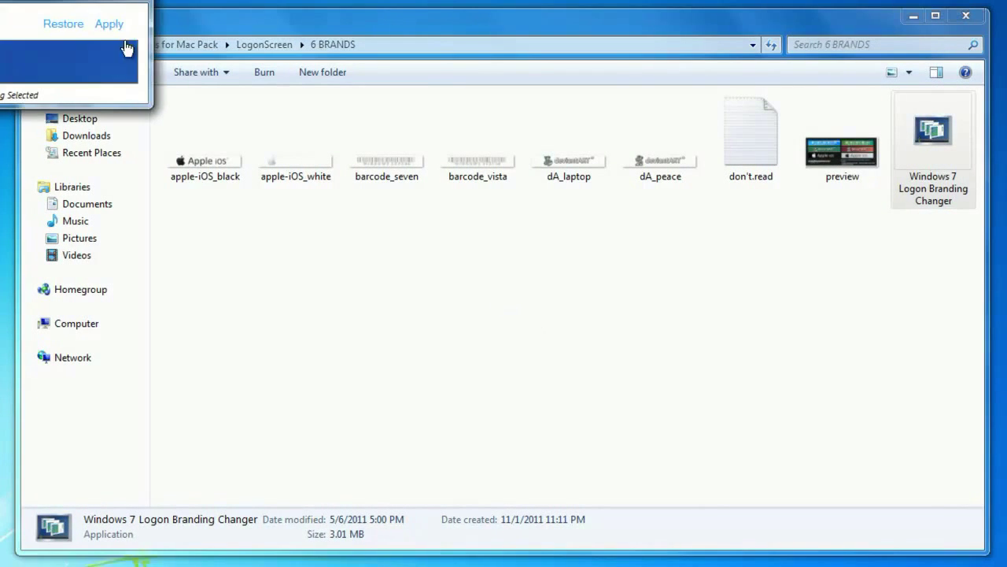
left_click_drag(59, 1, 573, 253)
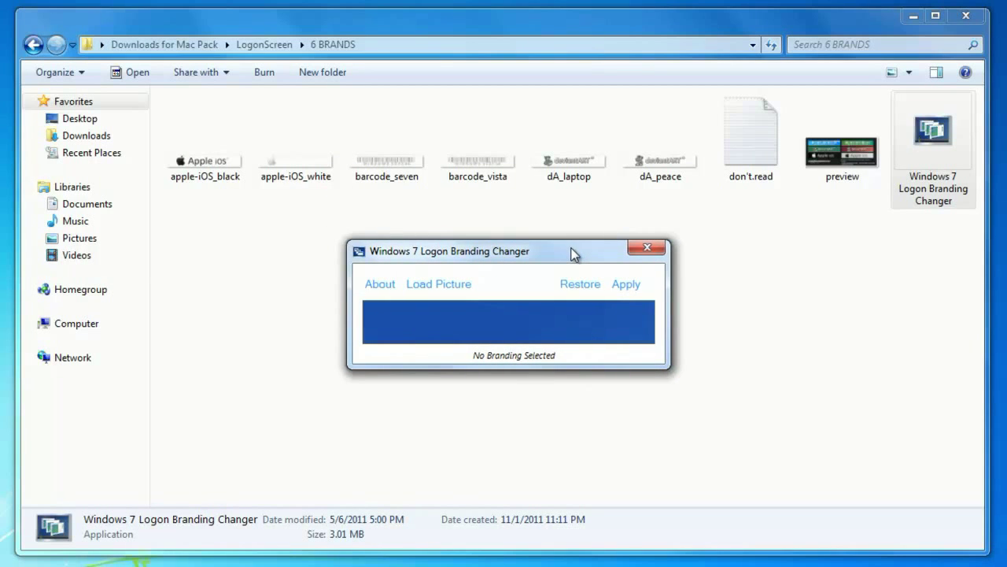
left_click(453, 290)
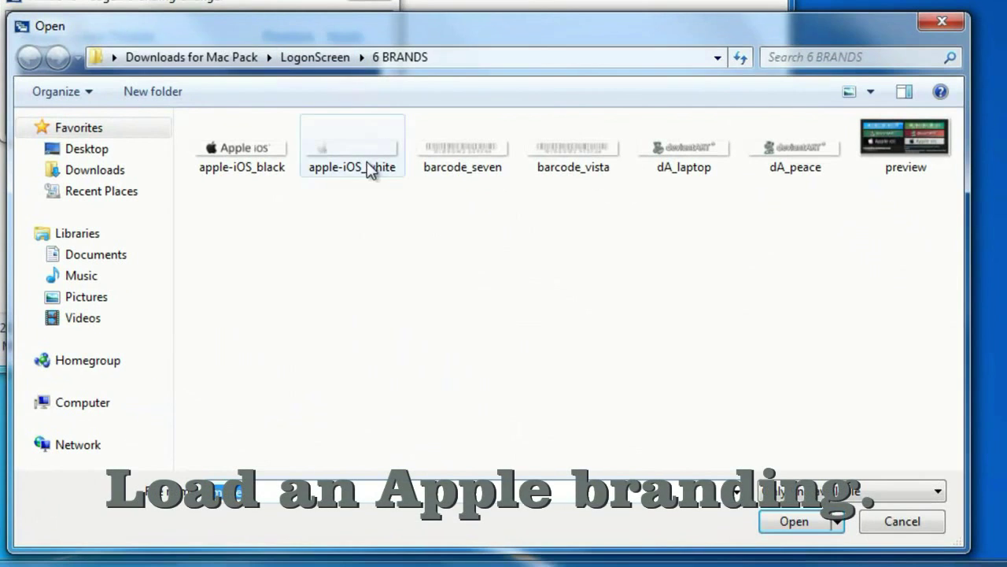
left_click(262, 144)
left_click(335, 143)
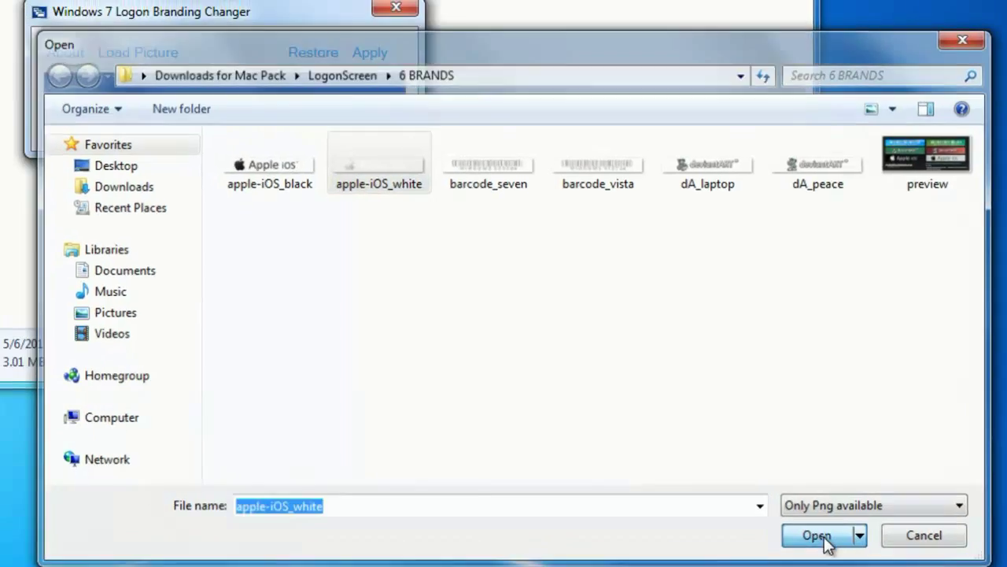
left_click(798, 523)
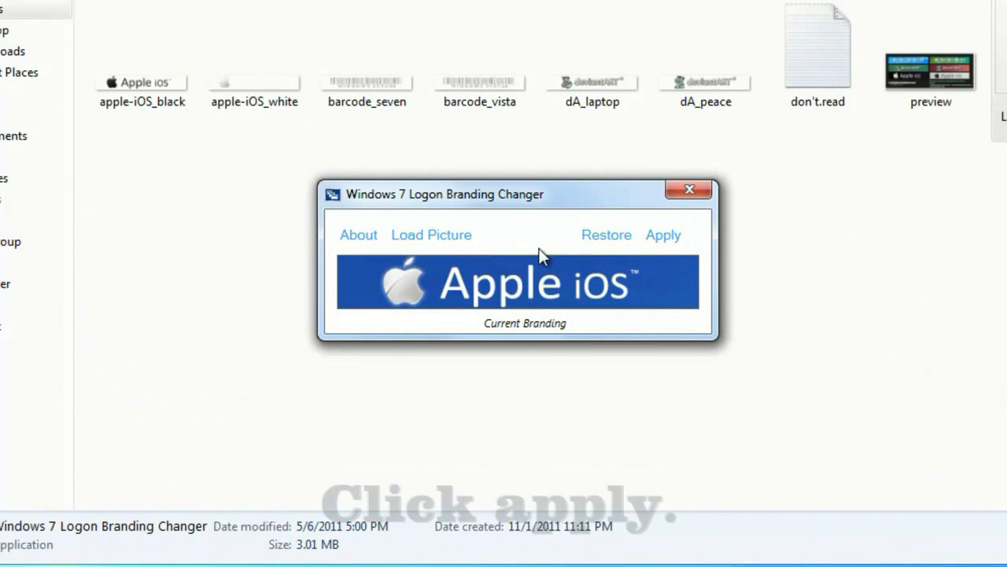
left_click(661, 236)
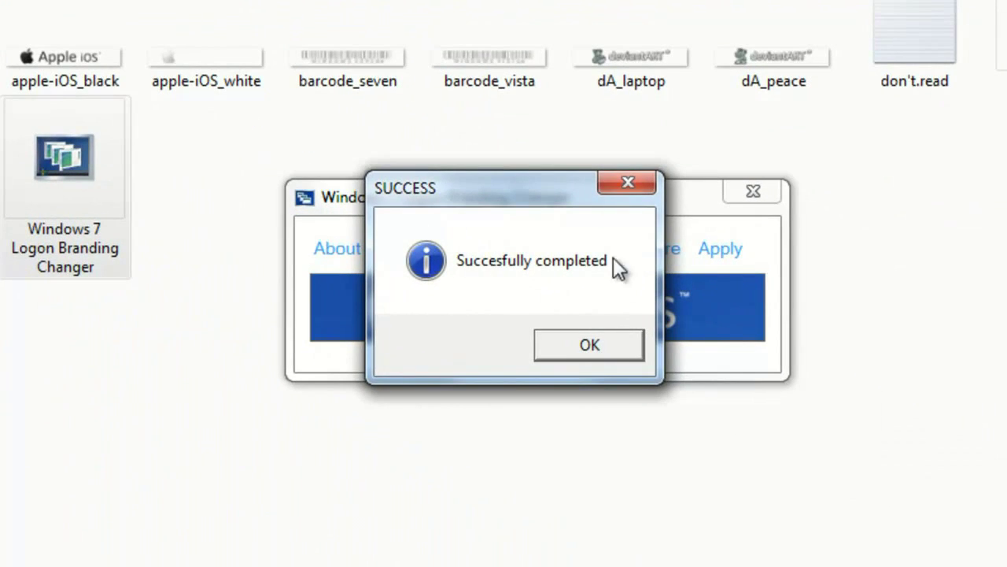
left_click(584, 346)
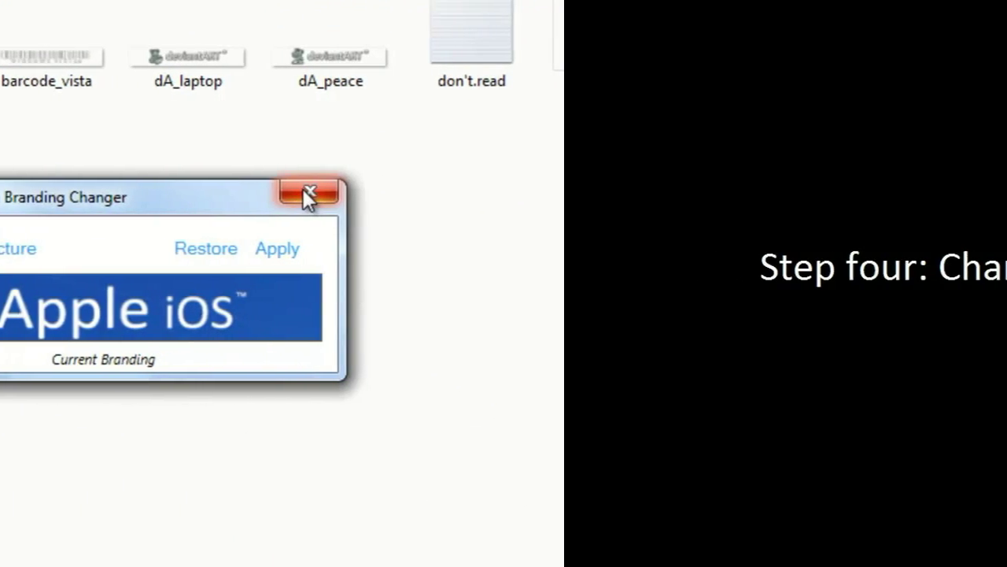
Close the Branding Changer and extract the Snow_Leopard_for_Win7_Beta2 archive in place inside the Mac pack's Theme folder.
left_click(753, 191)
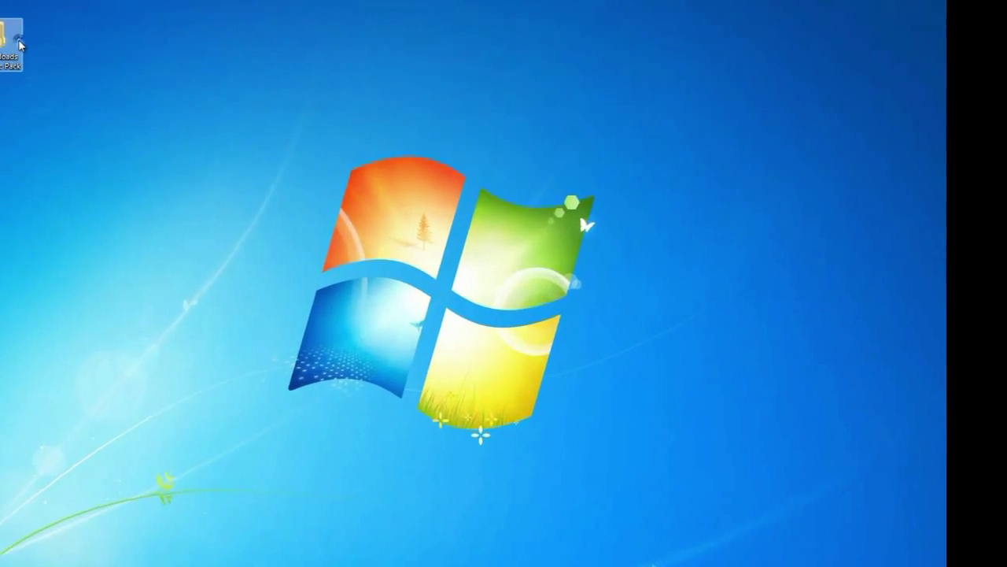
double_click(15, 44)
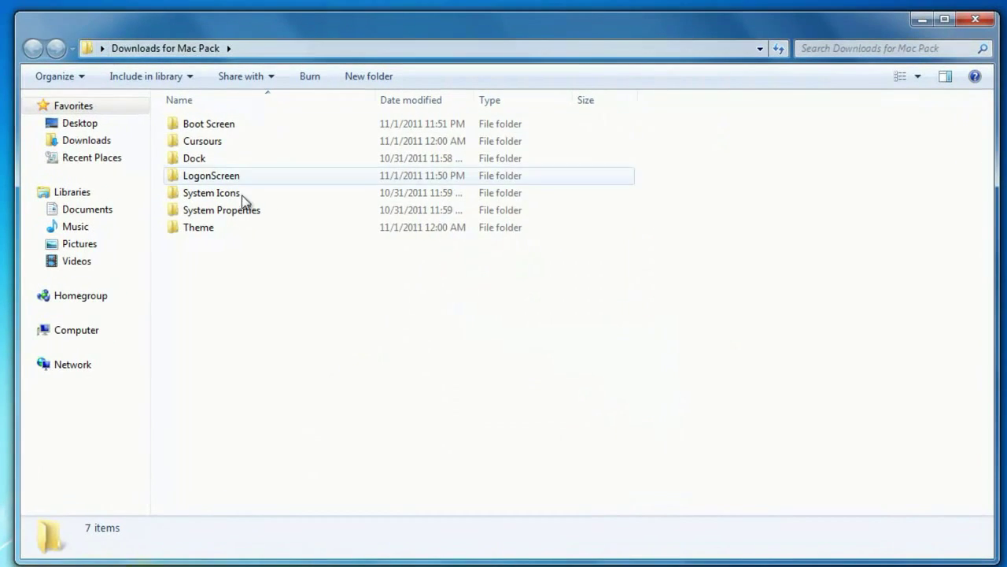
double_click(198, 227)
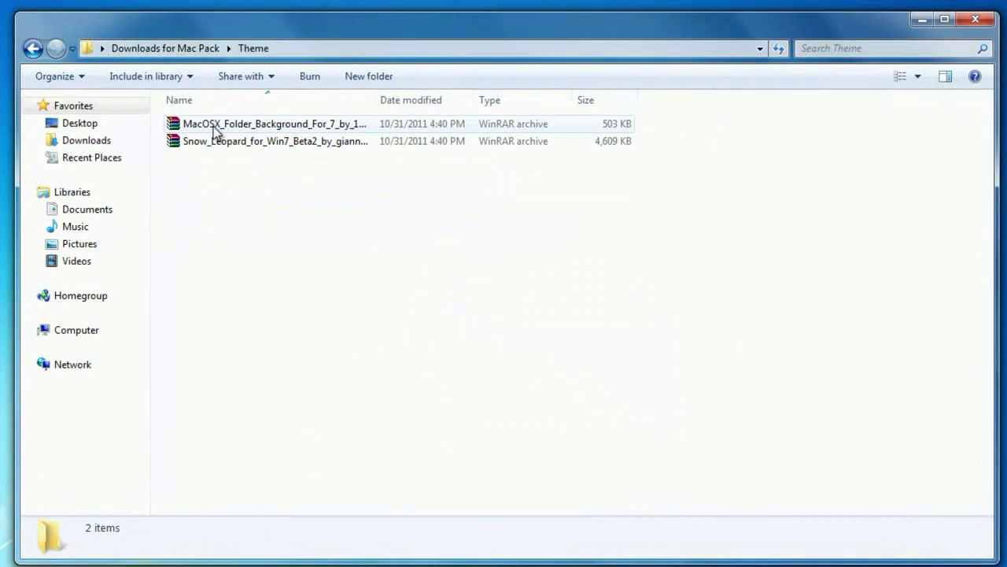
left_click(211, 140)
right_click(212, 140)
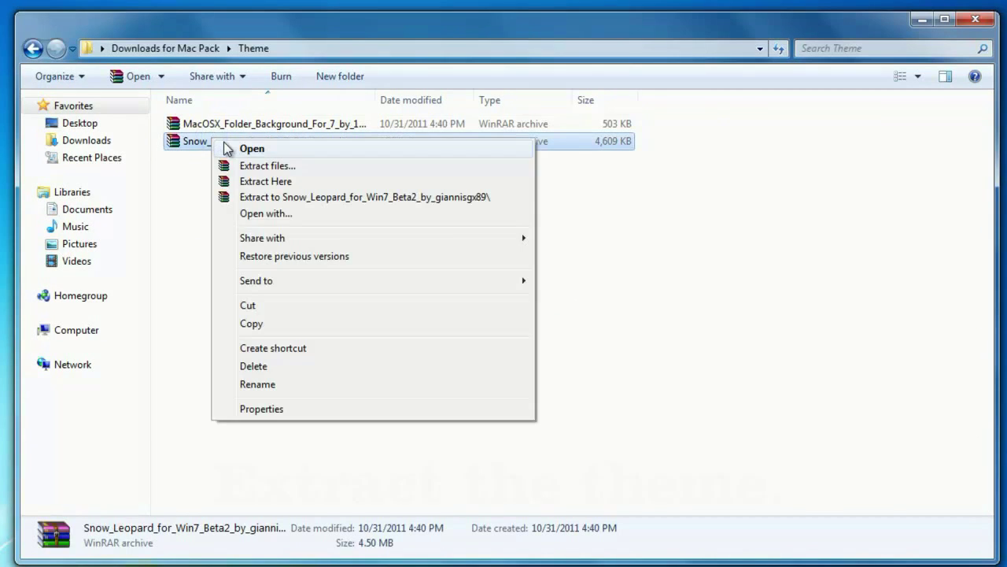
left_click(265, 180)
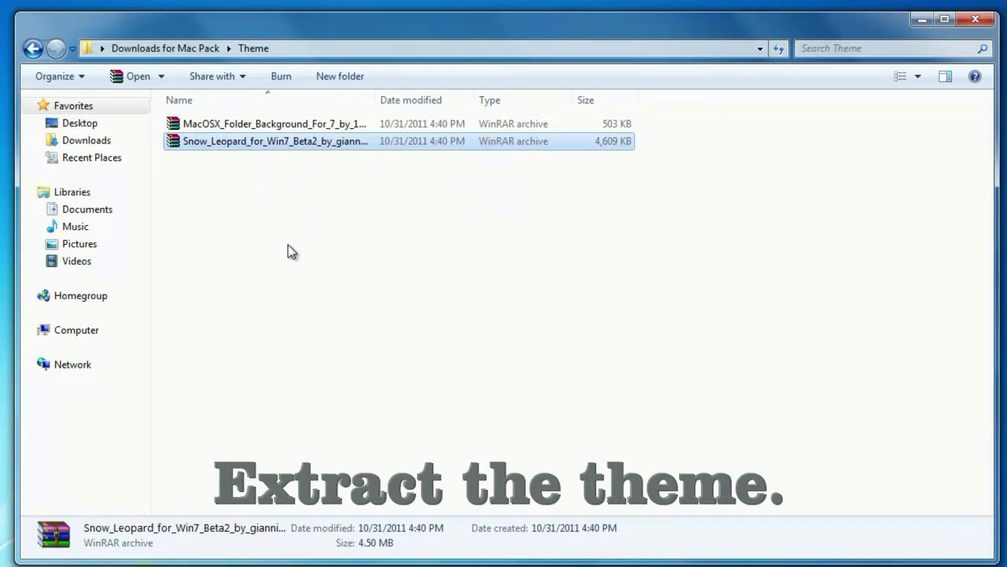
Open the Uxtheme Patch folder within the Extras folder of the extracted Snow Leopard for Windows 7 theme.
double_click(272, 129)
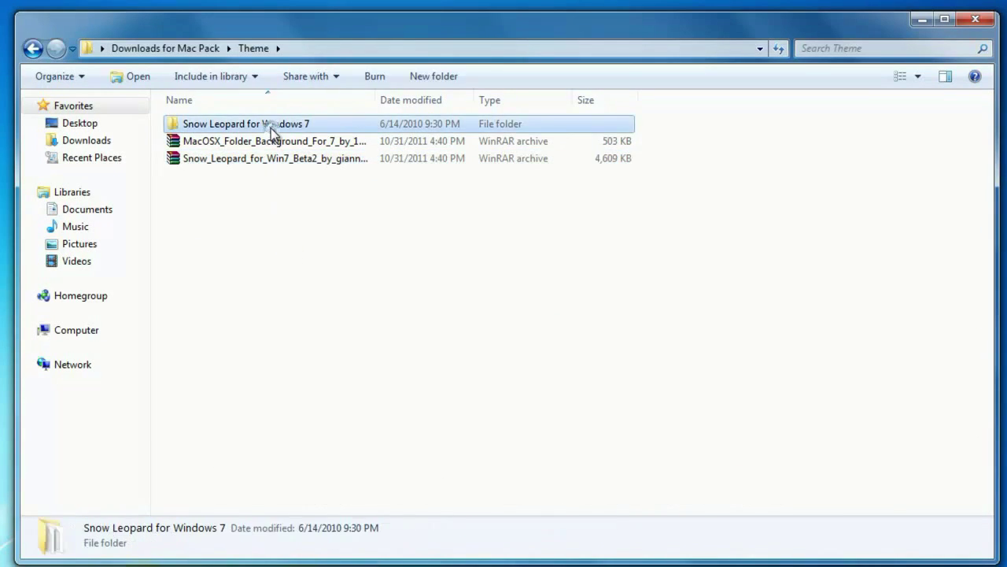
left_click(263, 140)
double_click(174, 121)
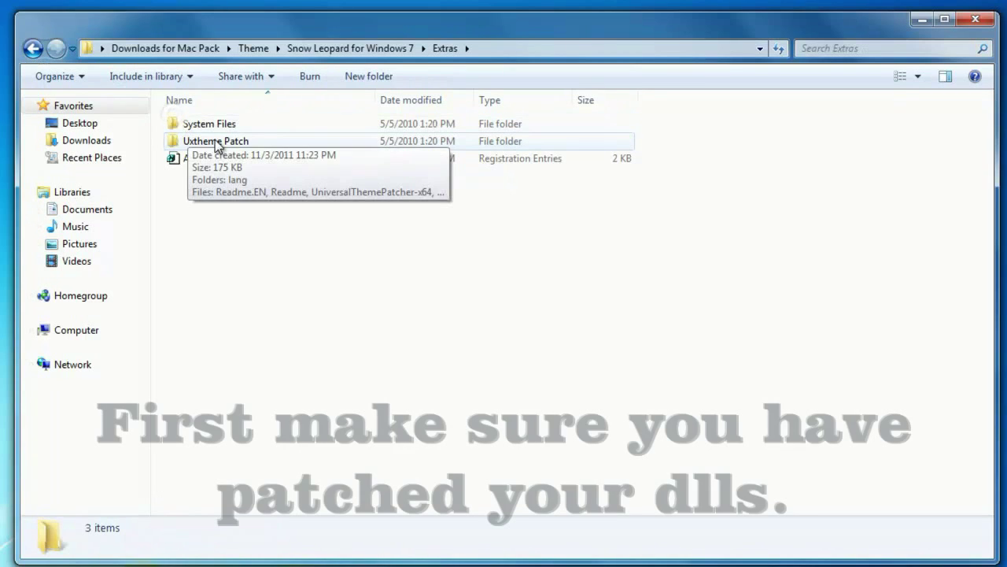
double_click(215, 141)
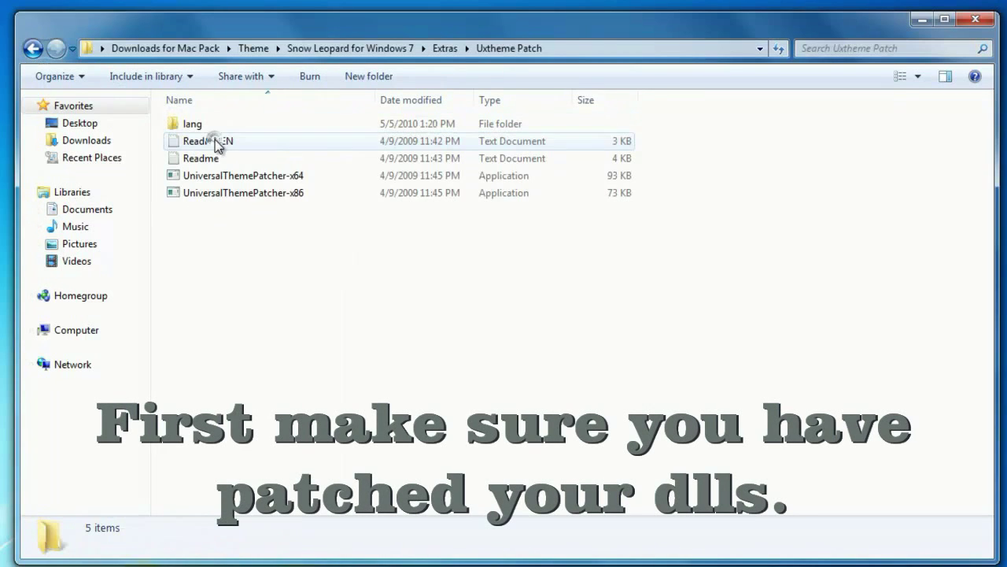
Run UniversalThemePatcher-x64 as administrator in English, check the patch details of the theme DLLs, and close the patcher.
left_click(271, 177)
right_click(266, 178)
left_click(323, 207)
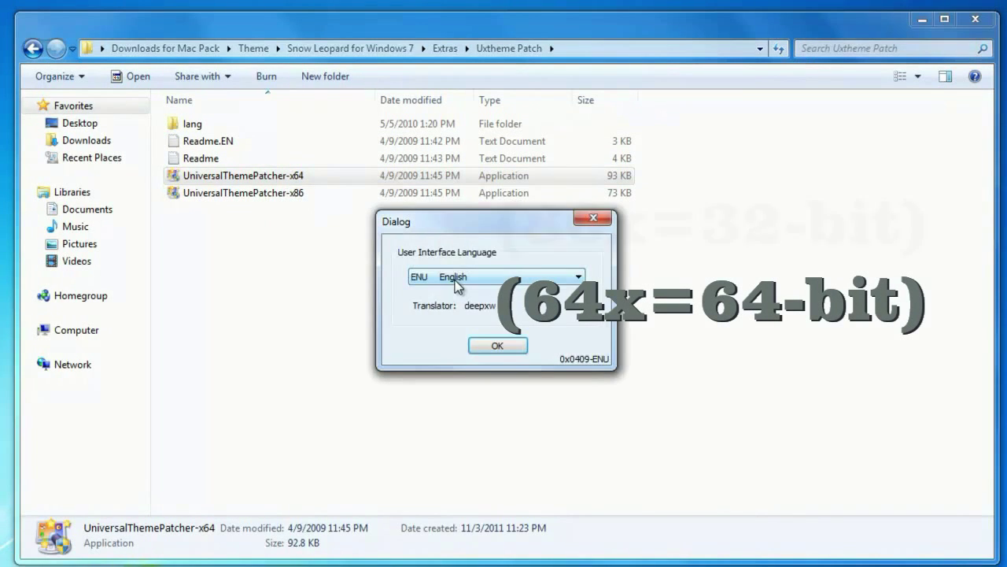
left_click(498, 344)
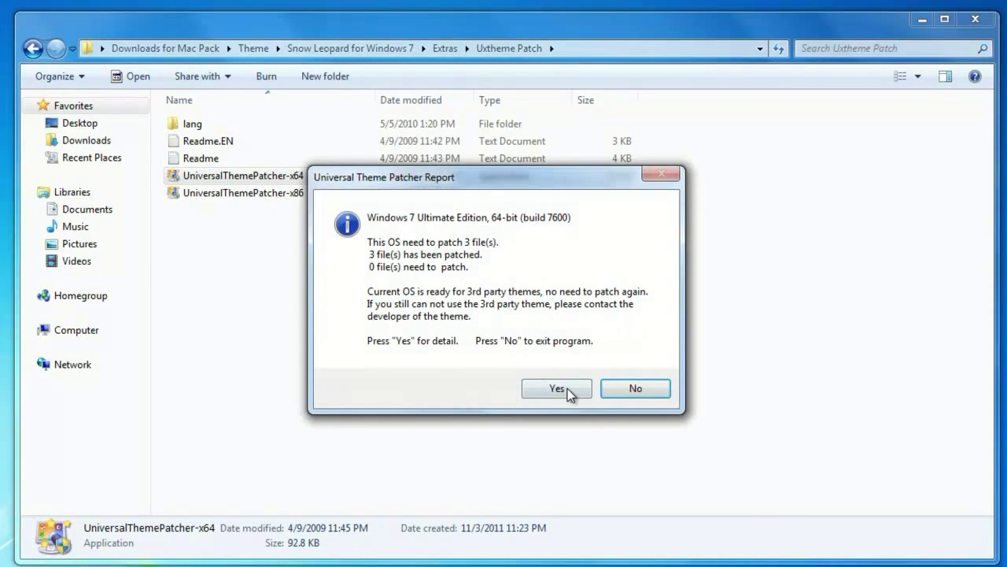
left_click(556, 390)
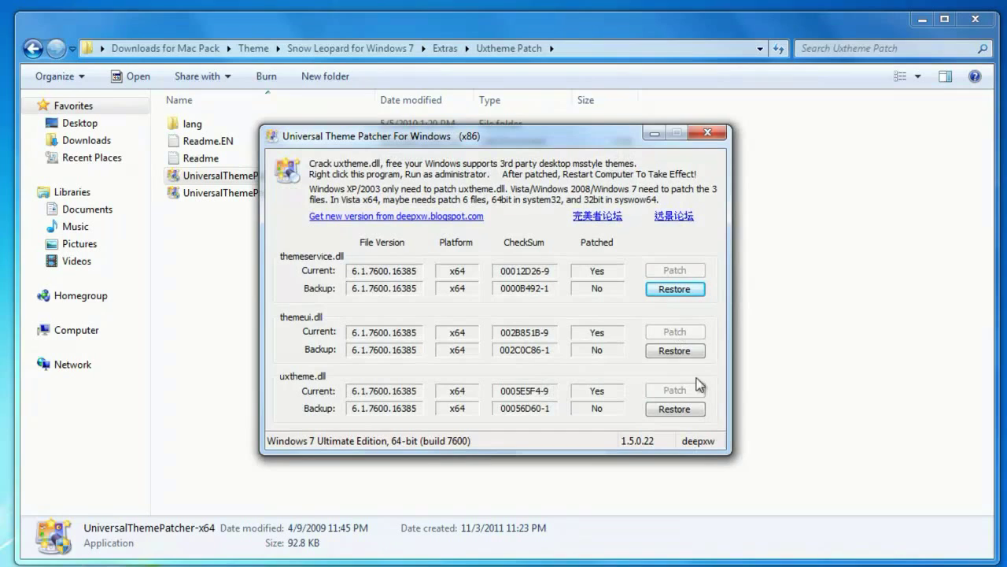
left_click(701, 132)
left_click(355, 267)
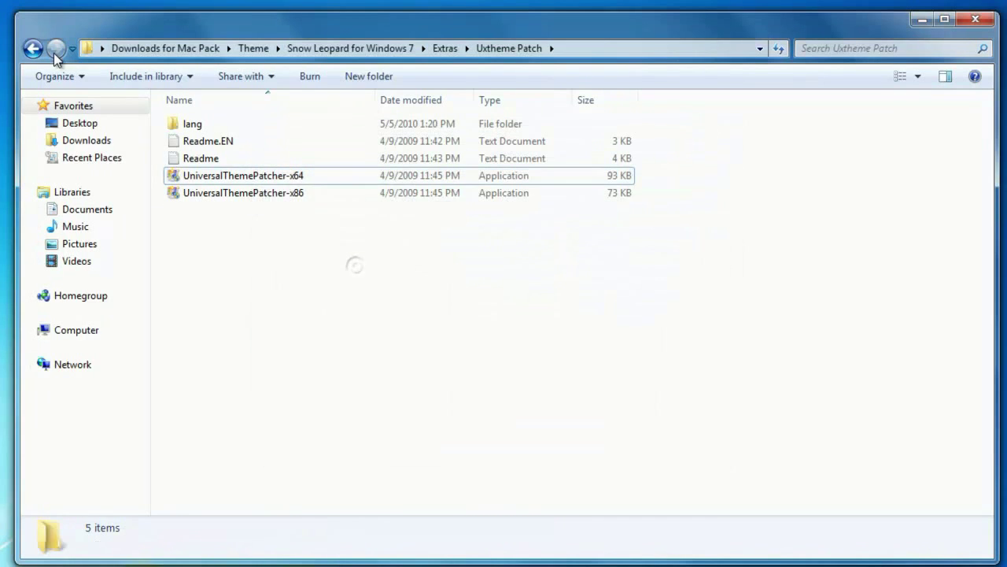
Copy the Snow Leopard folder and Snow Leopard theme file from the extracted package's Theme folder.
left_click(33, 48)
left_click(33, 48)
double_click(203, 146)
left_click_drag(251, 216, 215, 124)
right_click(215, 118)
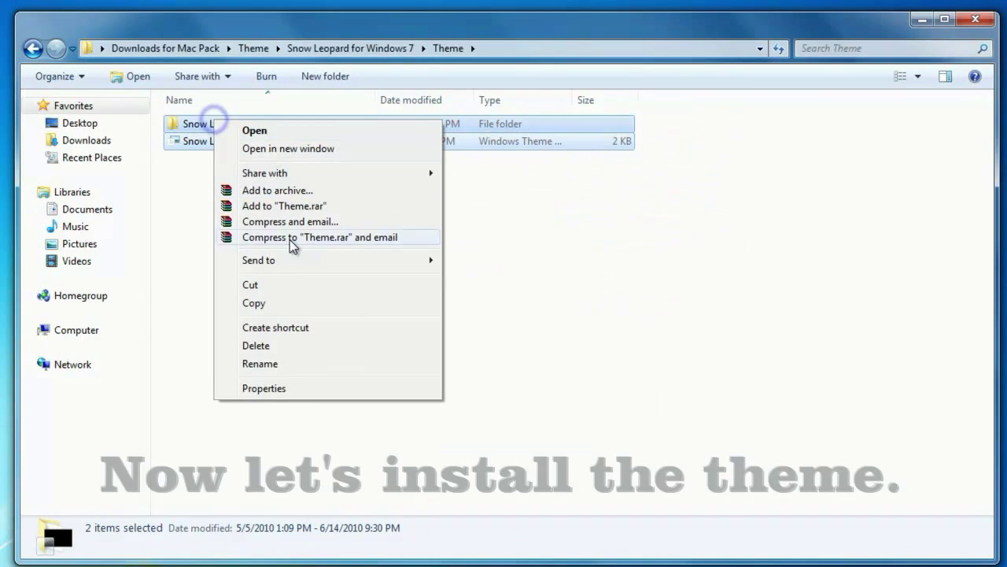
left_click(282, 303)
Paste the copied theme items into Windows\Resources\Themes on the Windows 7 (E:) drive, granting administrator permission for all items.
key("super")
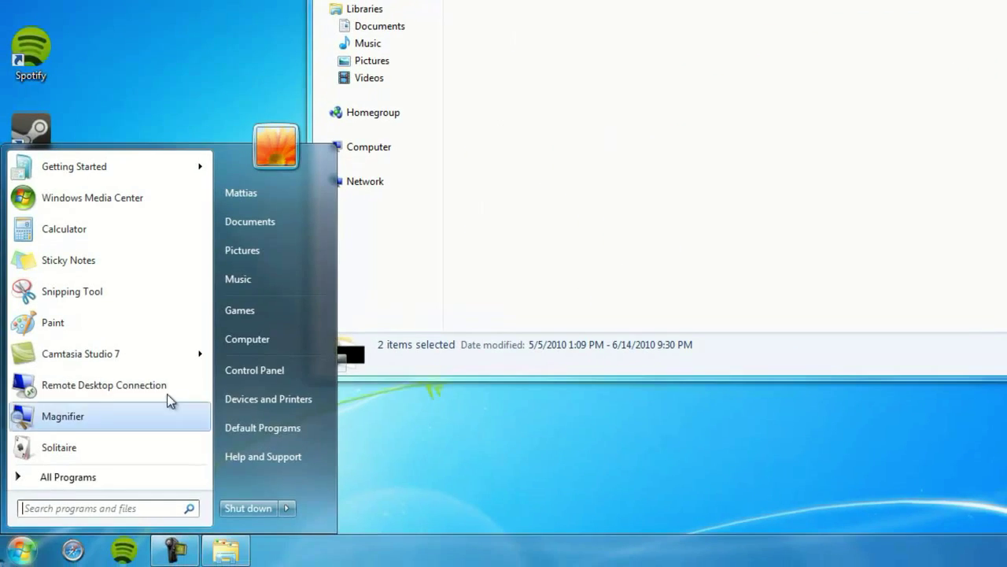
left_click(252, 344)
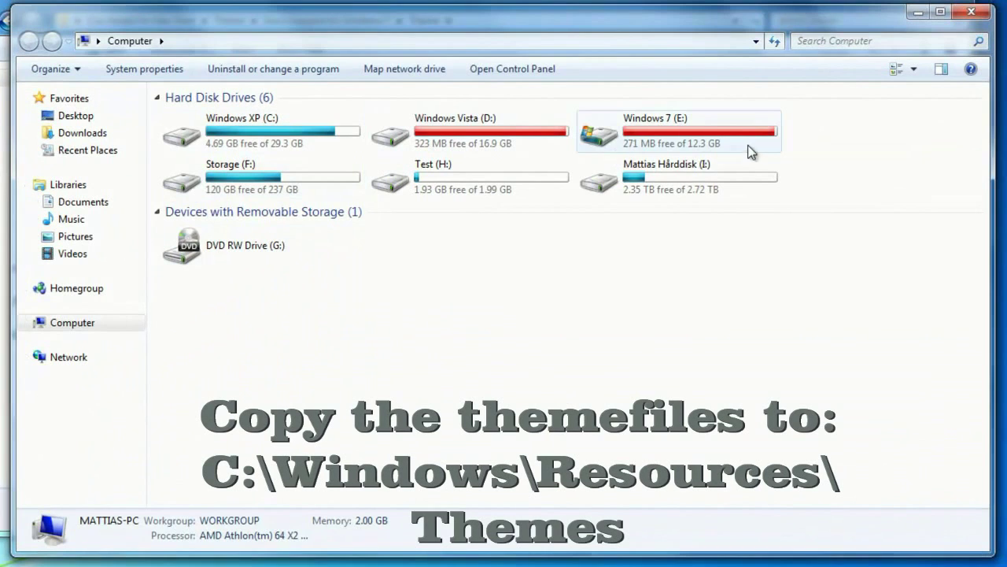
double_click(724, 131)
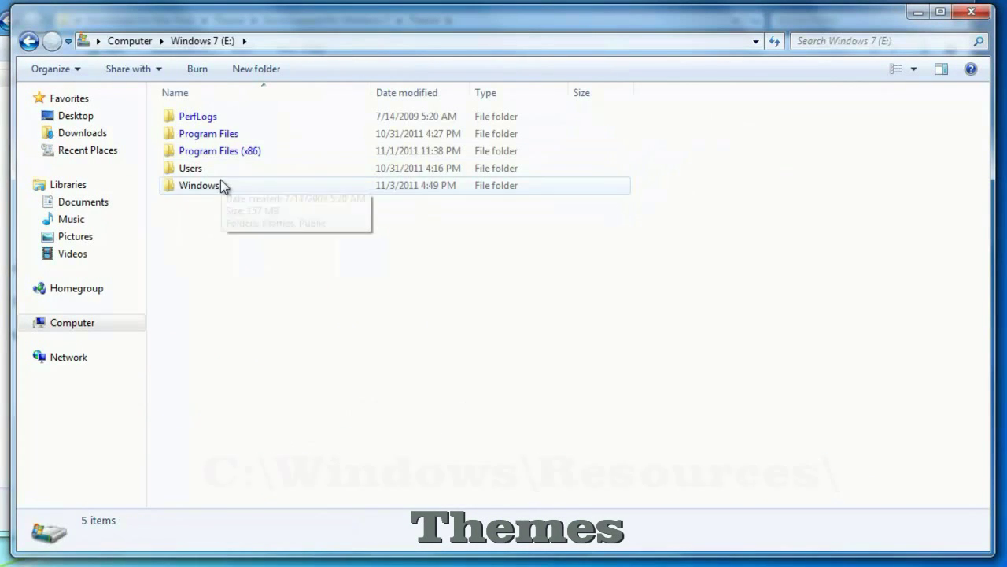
double_click(222, 182)
scroll(225, 207, "down", 6)
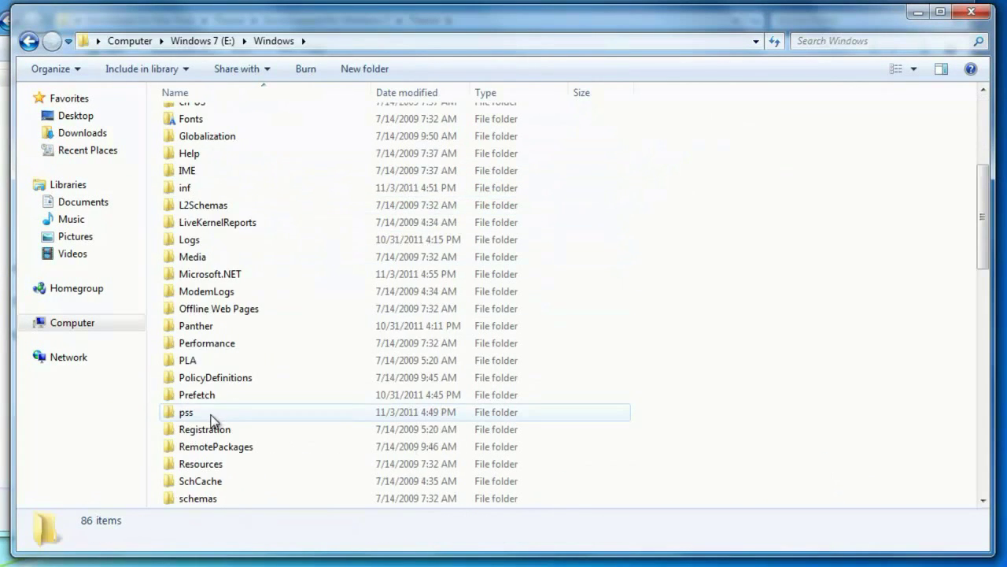
double_click(223, 413)
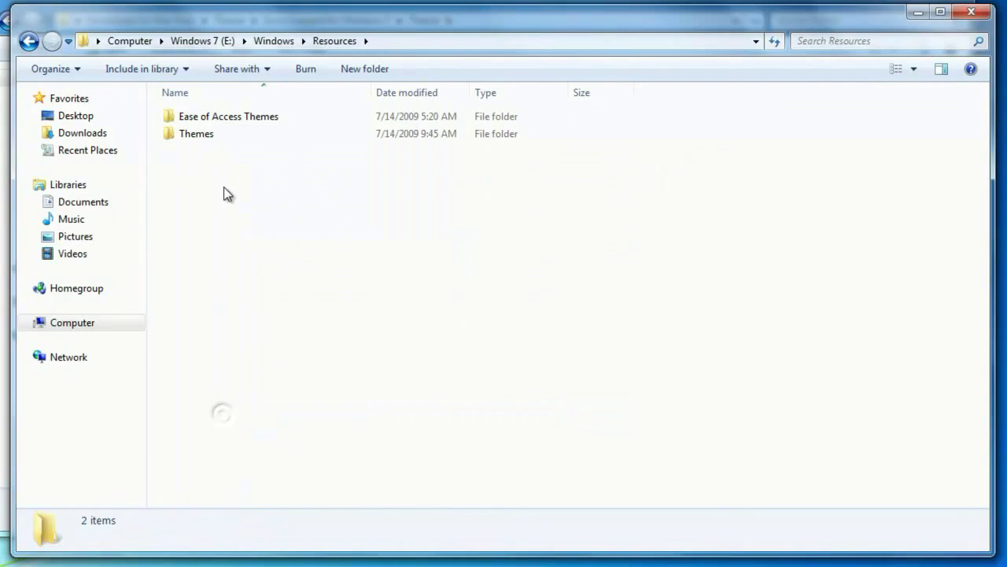
double_click(217, 135)
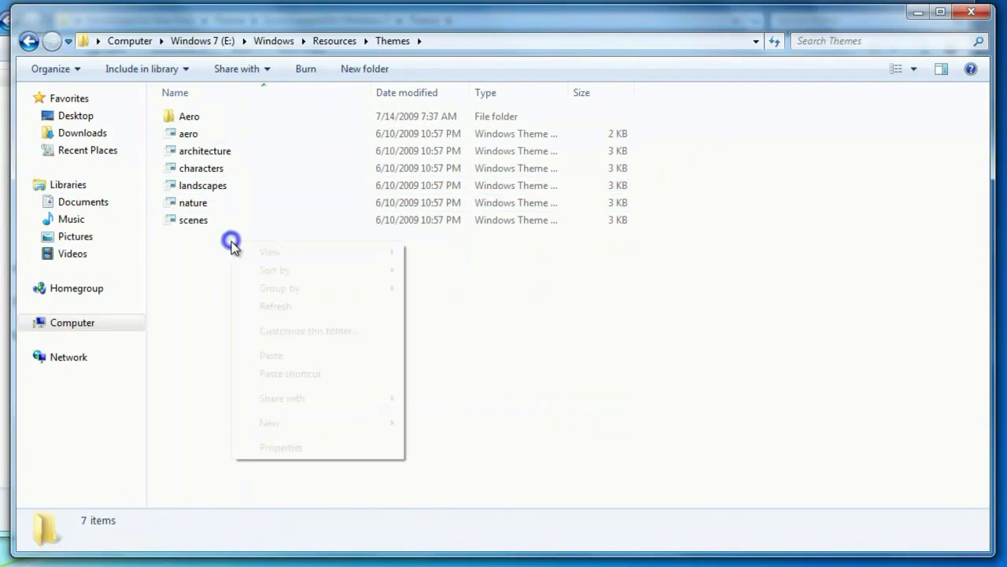
left_click(299, 355)
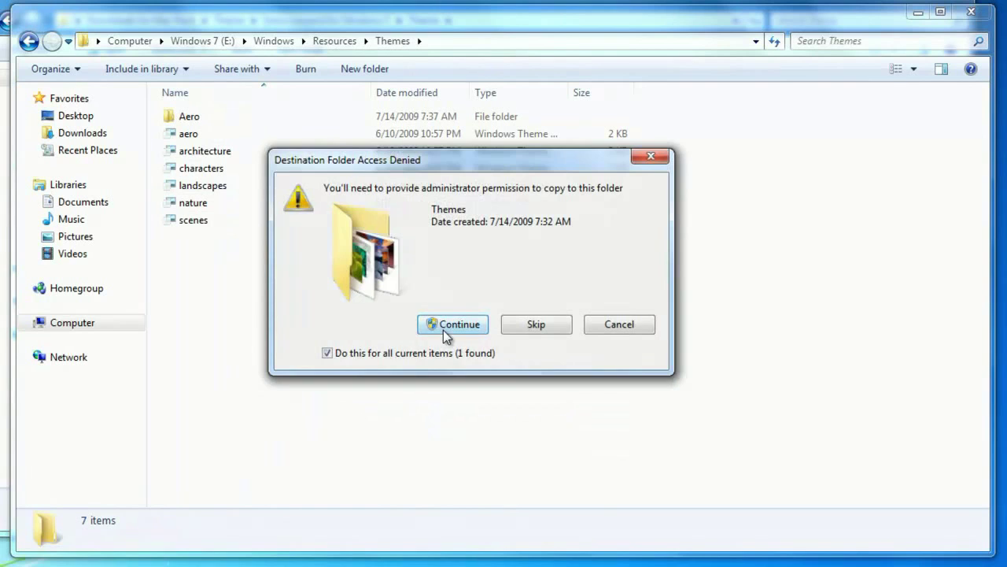
left_click(444, 329)
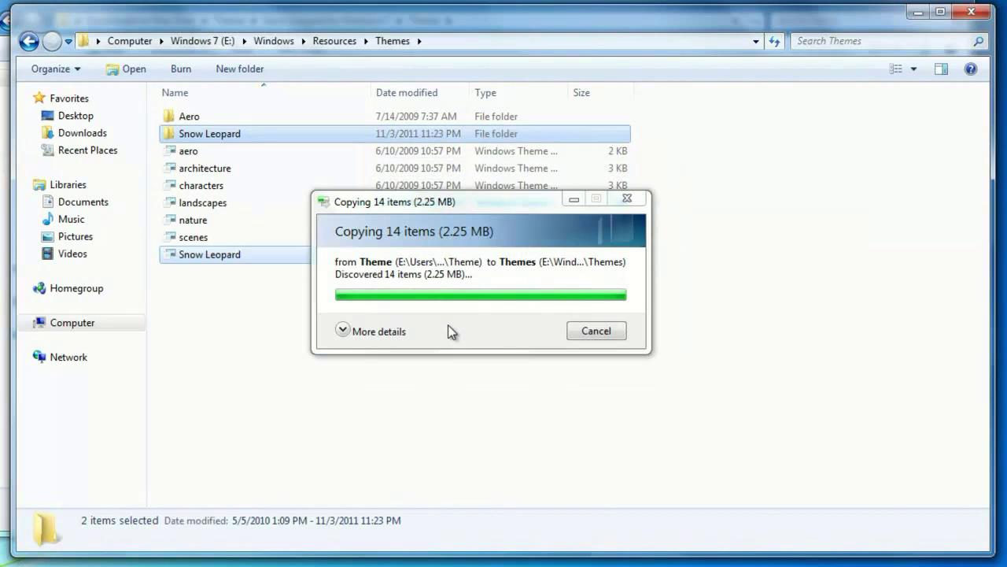
left_click(187, 316)
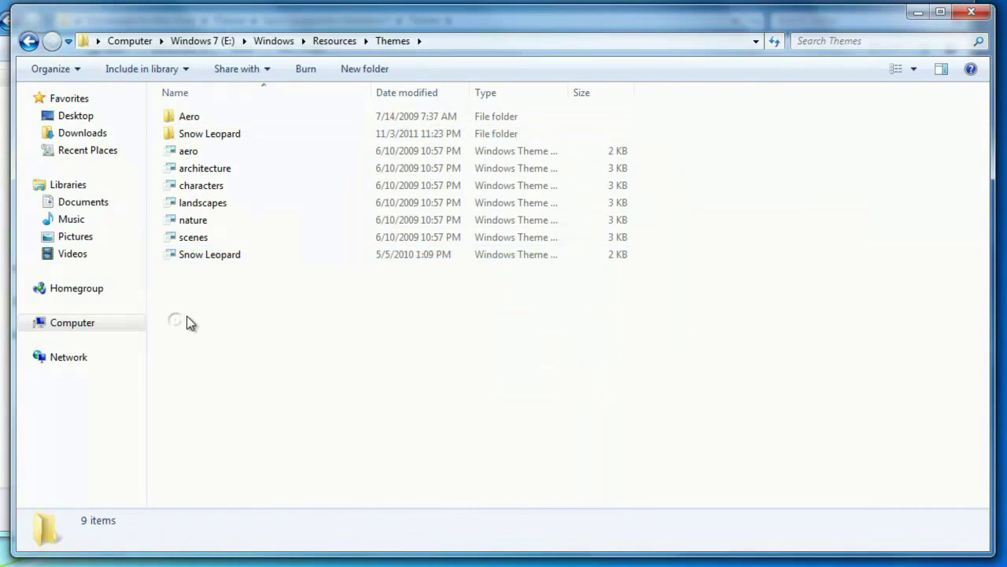
Apply the Snow Leopard theme file and close the Personalization and system Themes folder windows.
left_click(213, 257)
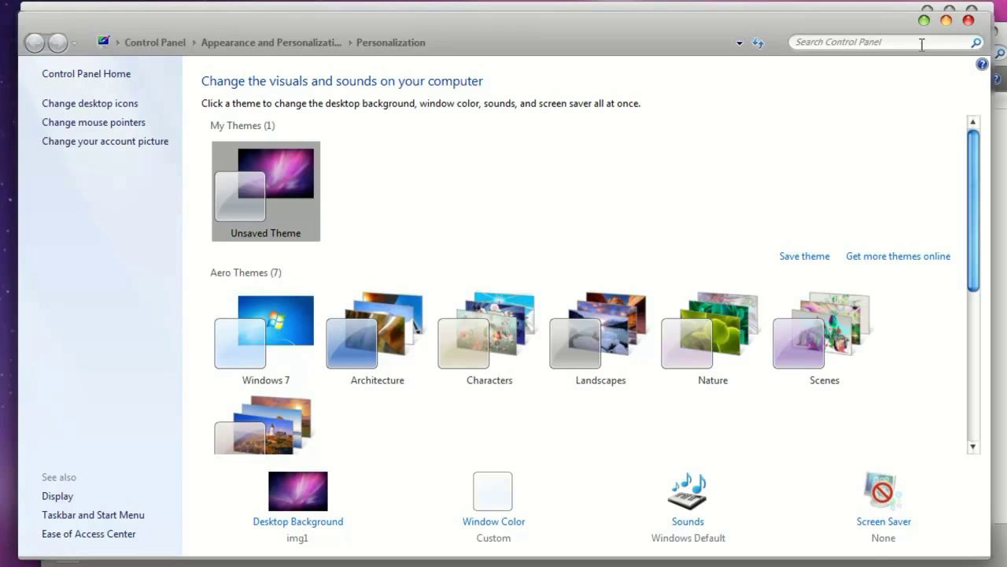
left_click(968, 21)
left_click(345, 355)
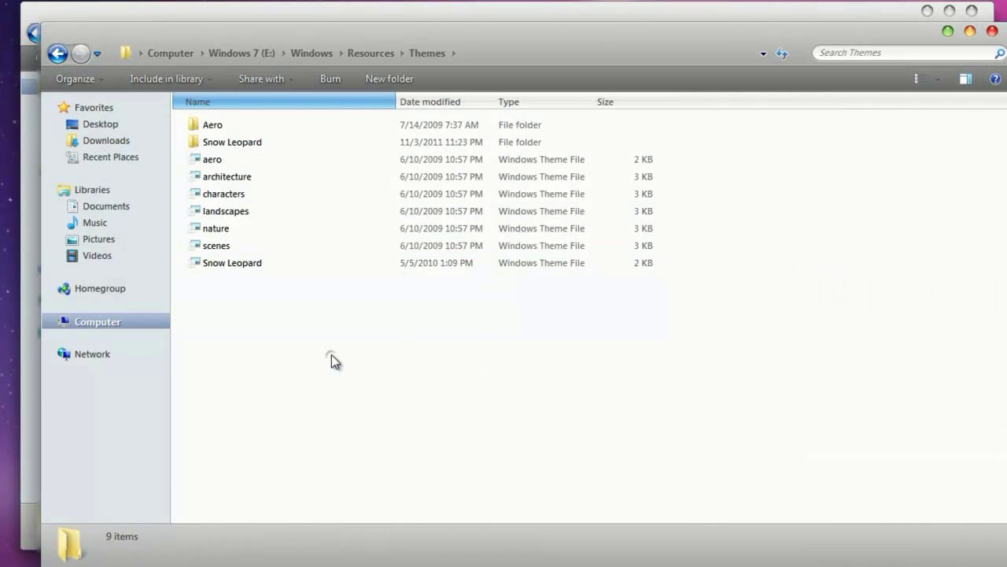
left_click(993, 33)
left_click(338, 306)
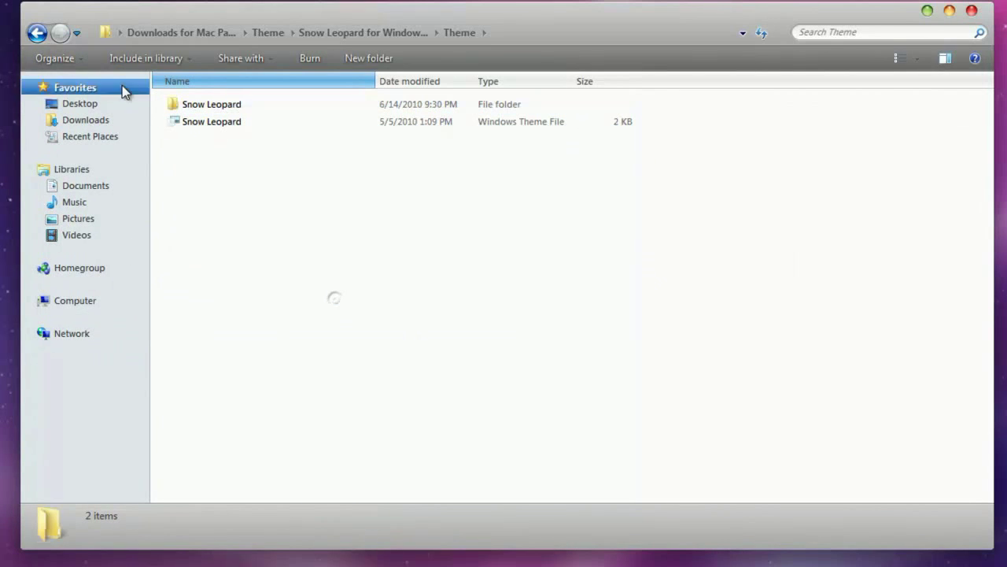
Open the x64 (64 bit) folder under Extras\System Files of the Snow Leopard for Windows 7 package.
left_click(37, 33)
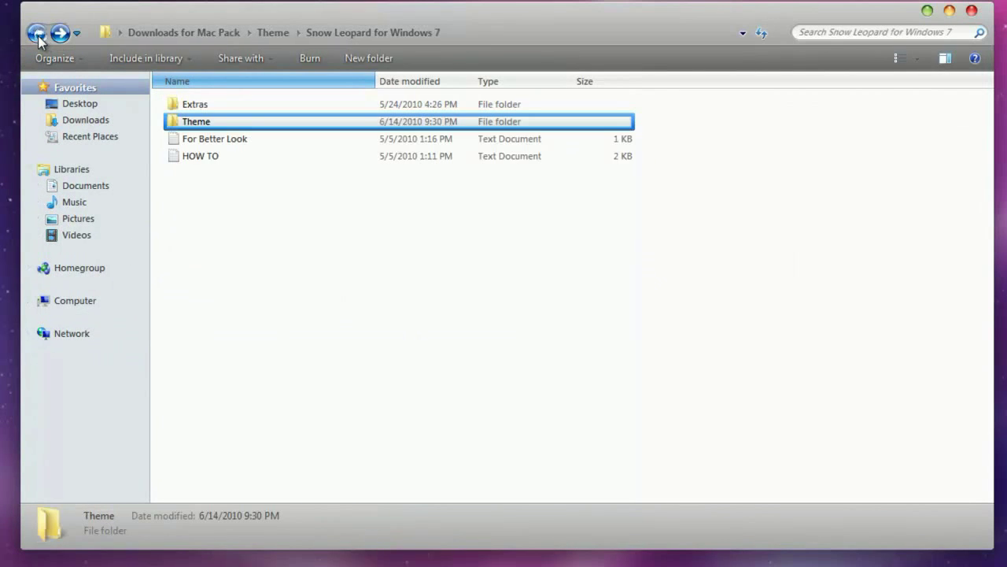
double_click(213, 107)
double_click(223, 109)
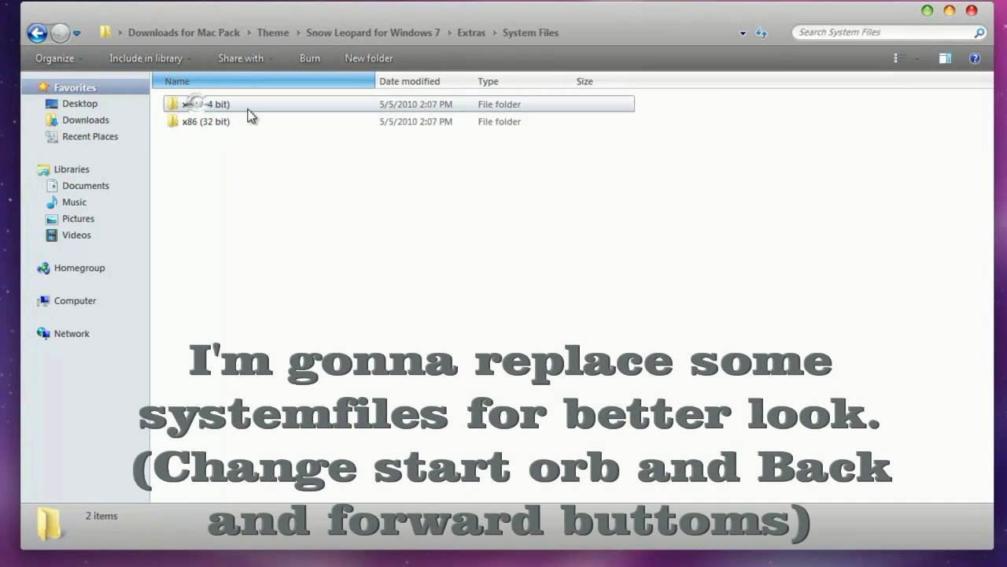
double_click(201, 108)
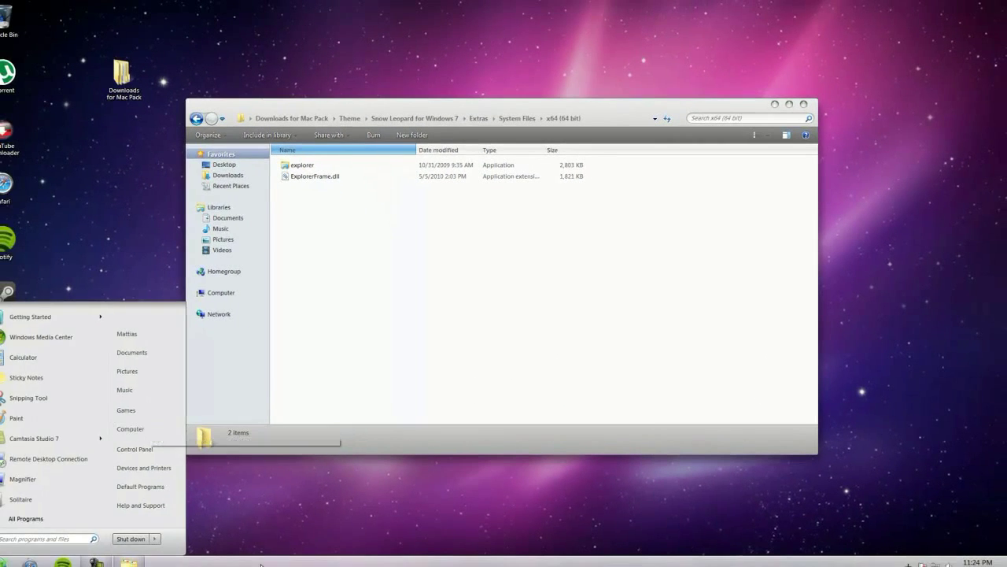
Unlock the taskbar and move it to the upper edge of the desktop.
left_click(261, 565)
right_click(261, 564)
left_click(298, 548)
left_click_drag(299, 560, 332, 45)
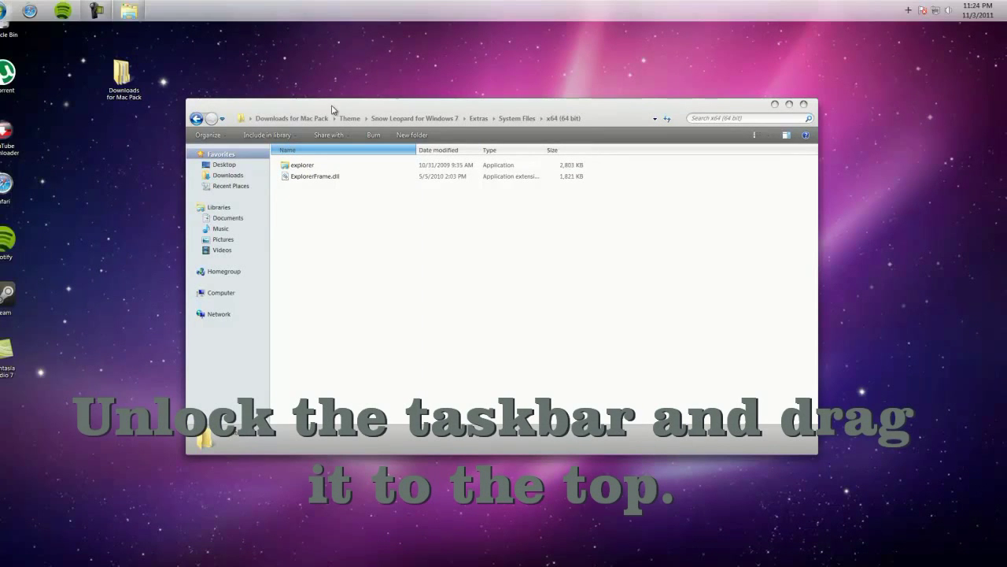
Lock the taskbar again and set it to use small icons in its properties.
right_click(283, 7)
left_click(329, 107)
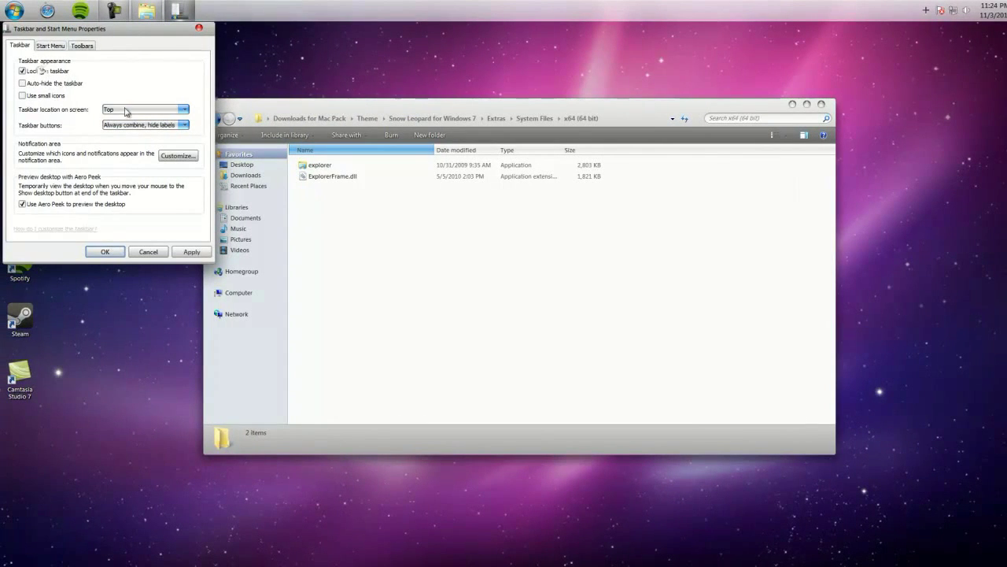
left_click(55, 97)
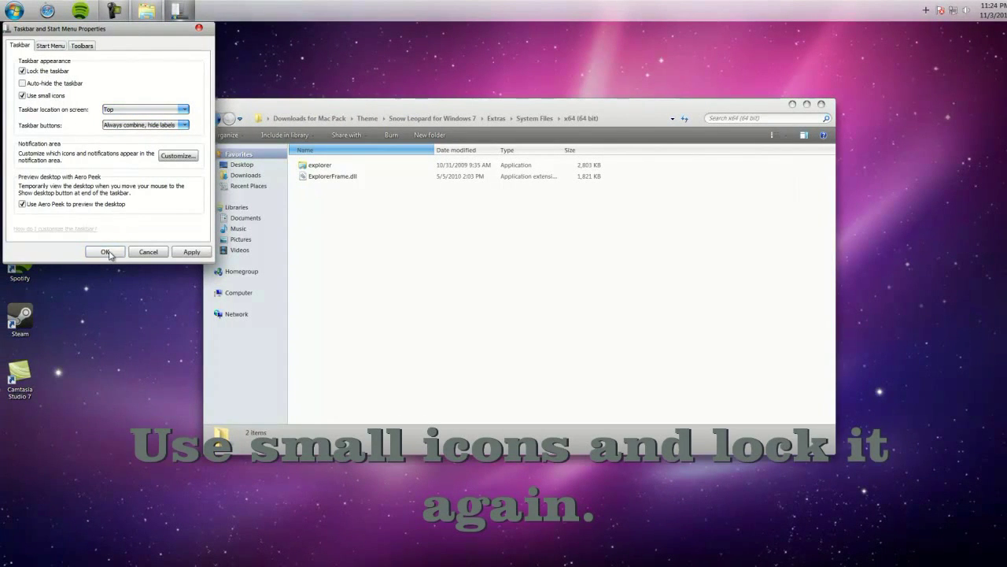
left_click(108, 252)
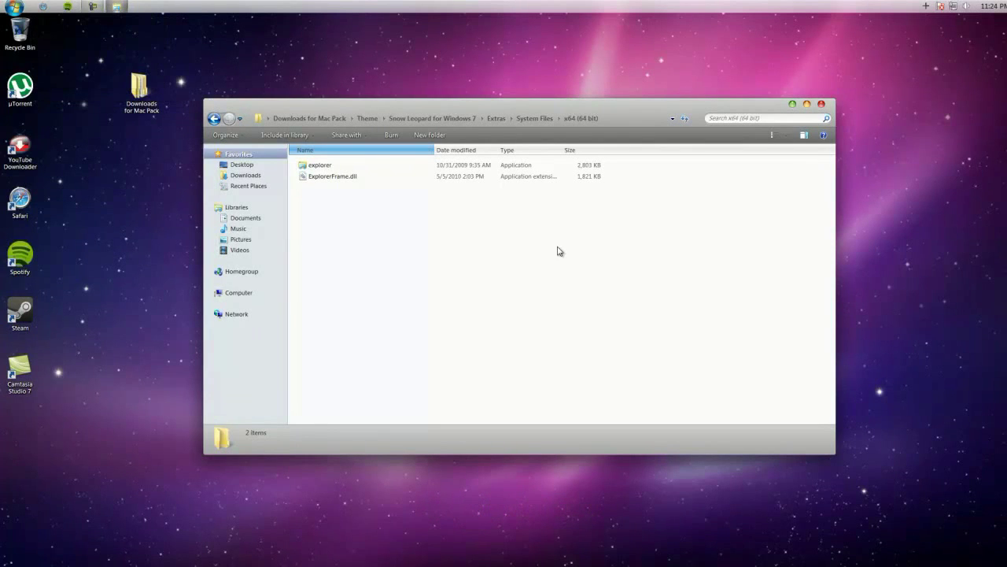
Open the Windows folder on the Windows 7 (E:) drive in a separate window.
left_click(16, 8)
left_click(157, 160)
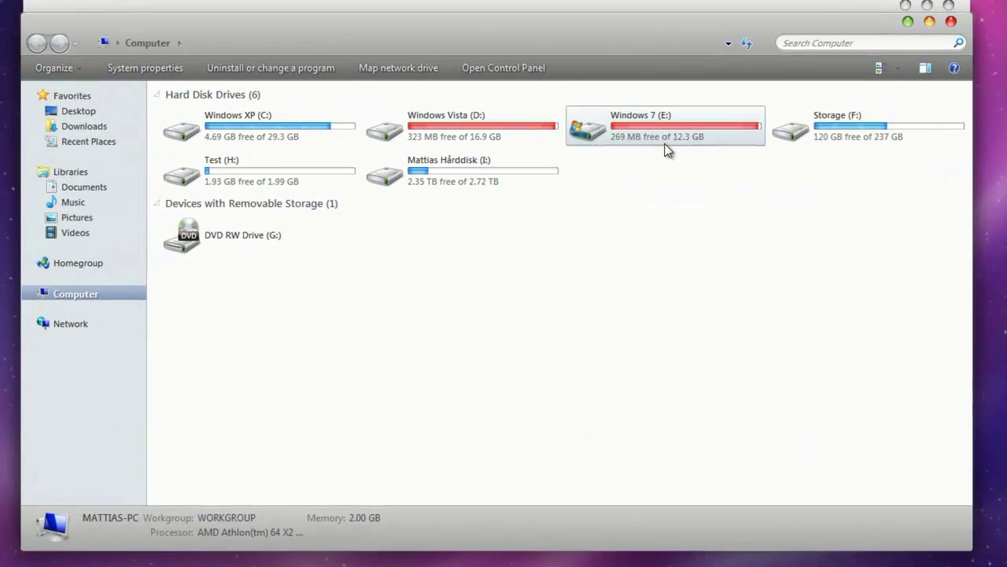
left_click(656, 175)
double_click(704, 133)
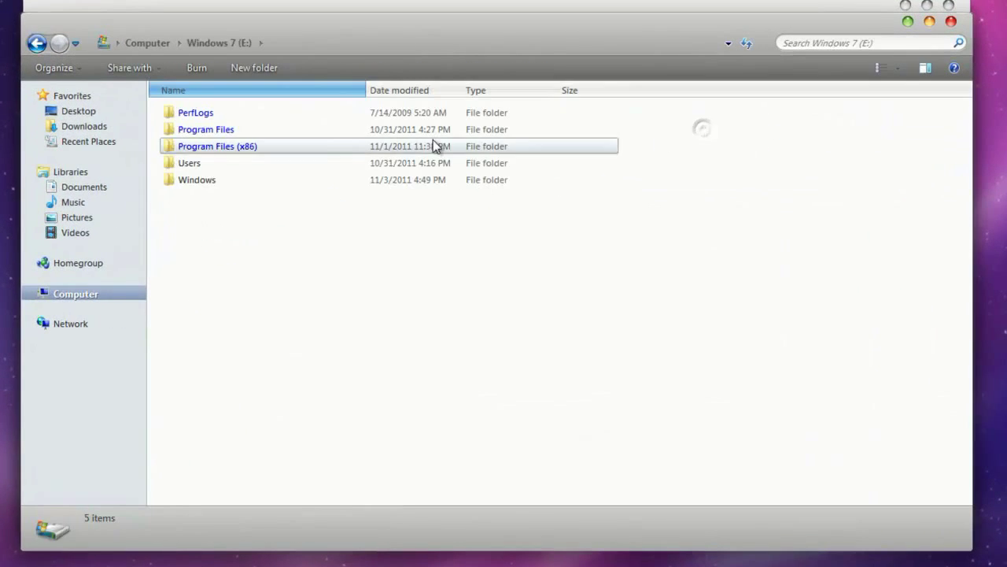
double_click(259, 183)
Take ownership of the explorer application in the Windows folder for the personal user account through its advanced security settings.
scroll(256, 183, "down", 10)
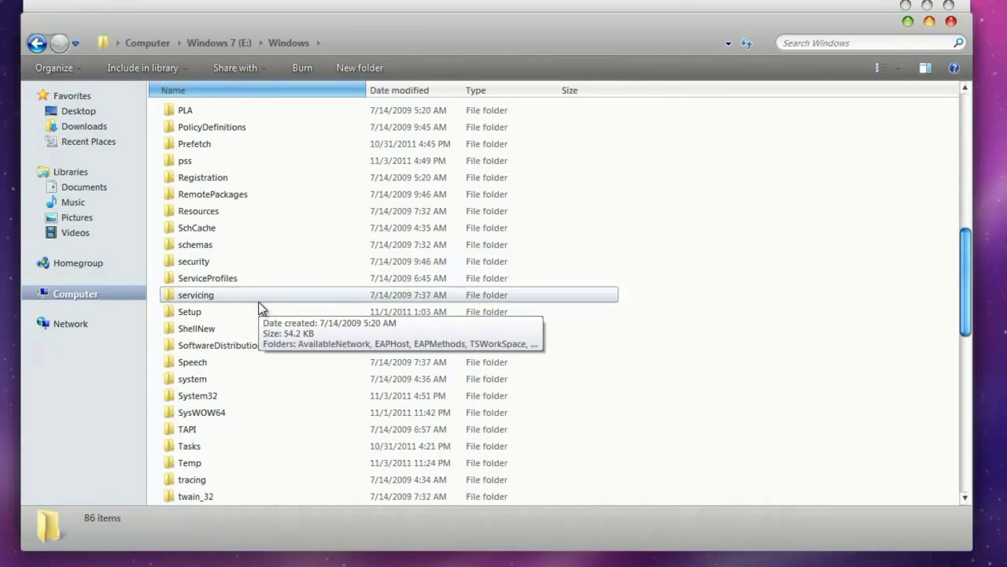
scroll(260, 309, "down", 11)
scroll(257, 311, "up", 3)
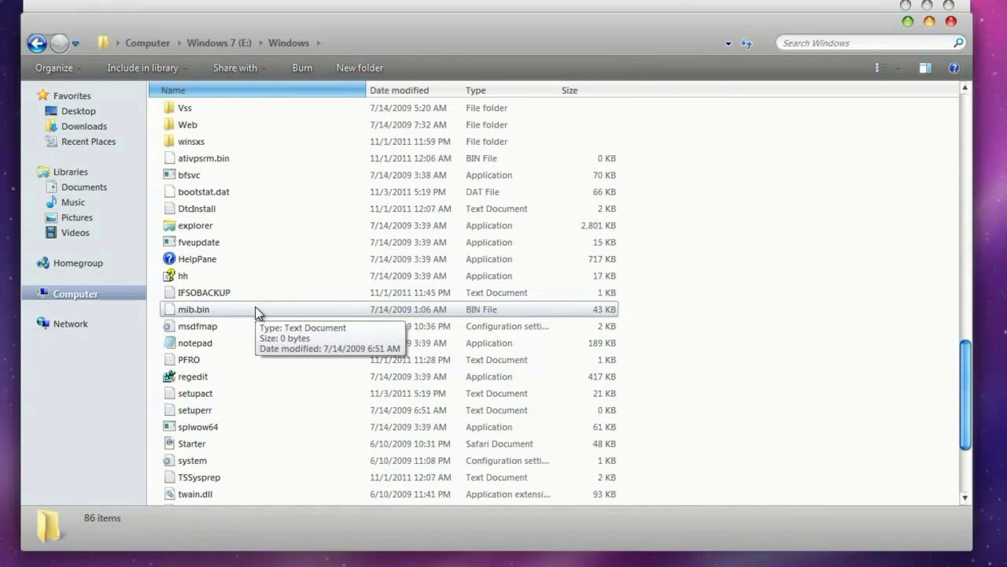
right_click(207, 227)
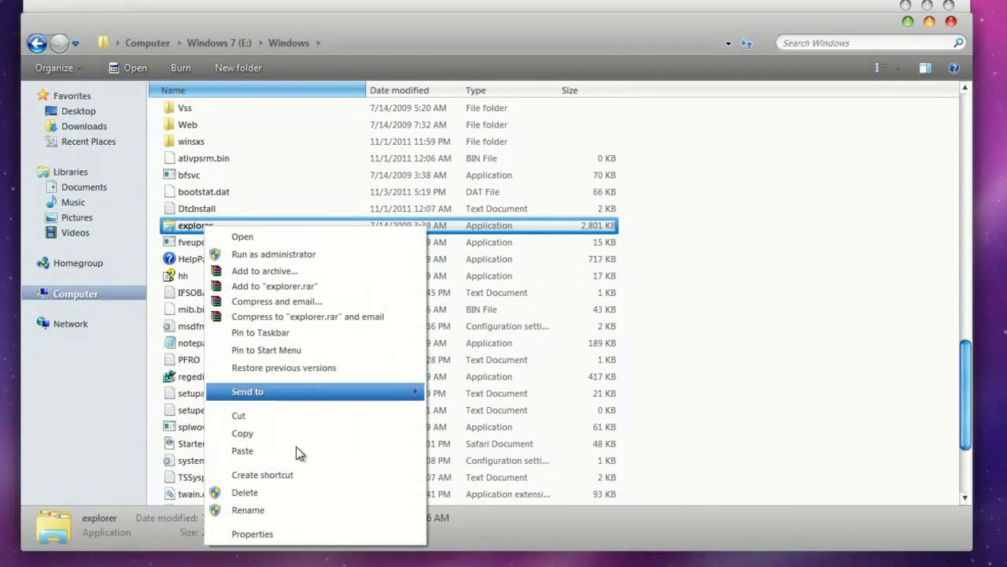
left_click(304, 533)
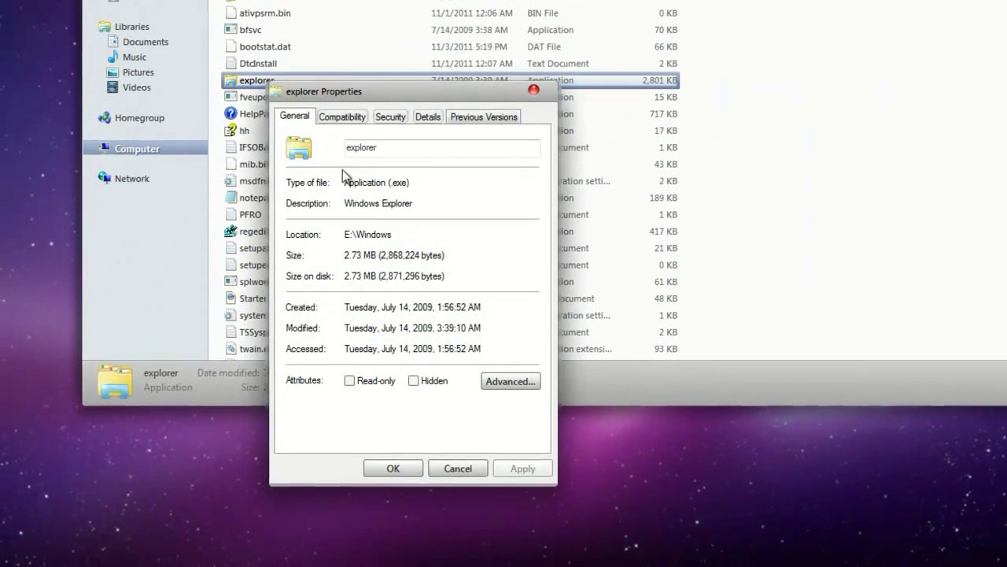
left_click(388, 118)
left_click(517, 417)
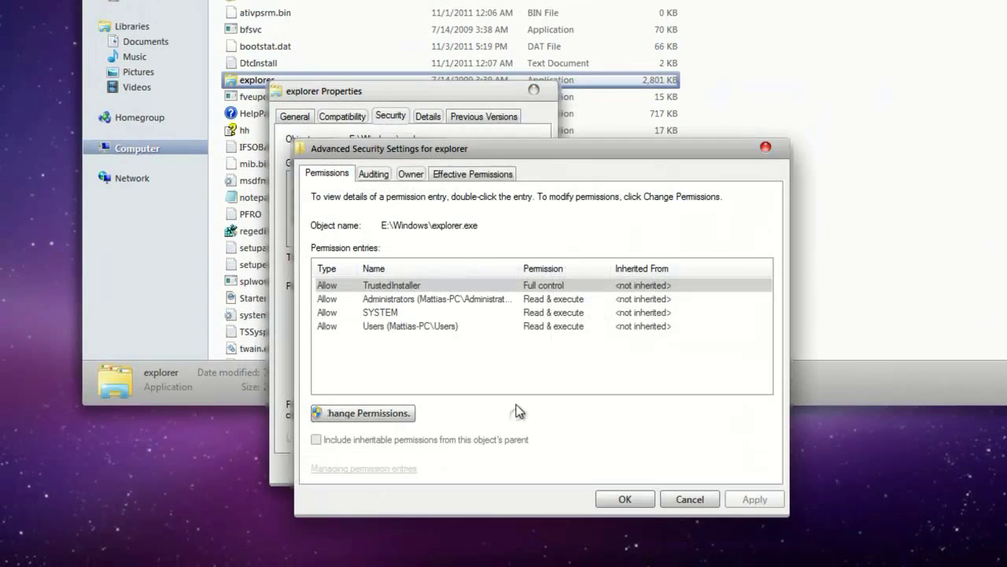
left_click(411, 174)
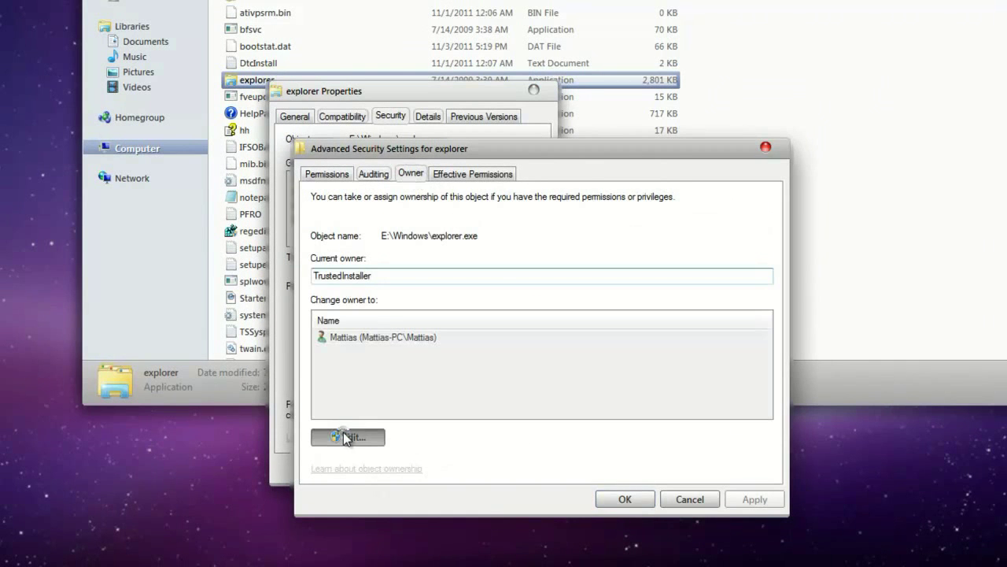
left_click(345, 438)
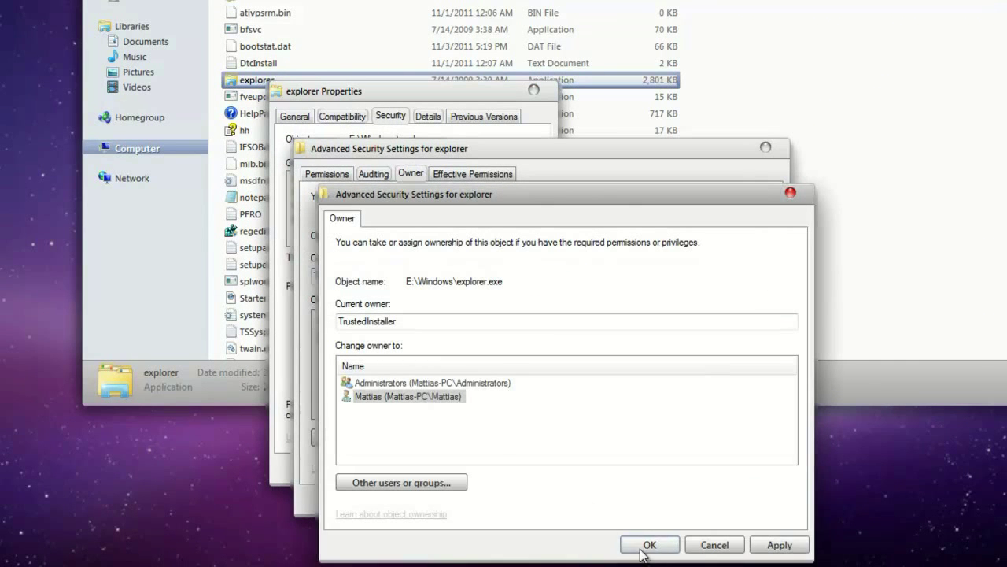
left_click(648, 545)
left_click(646, 207)
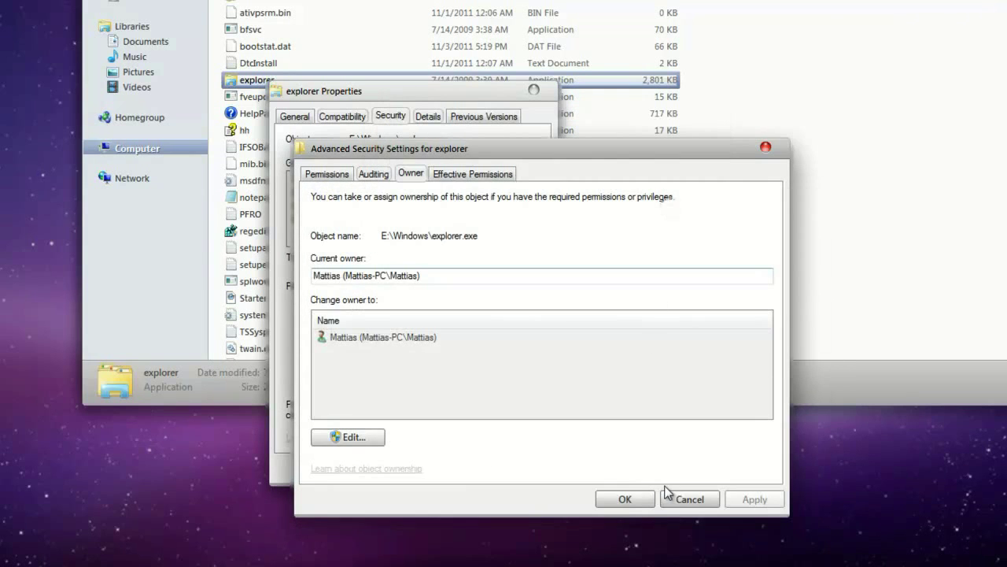
left_click(625, 499)
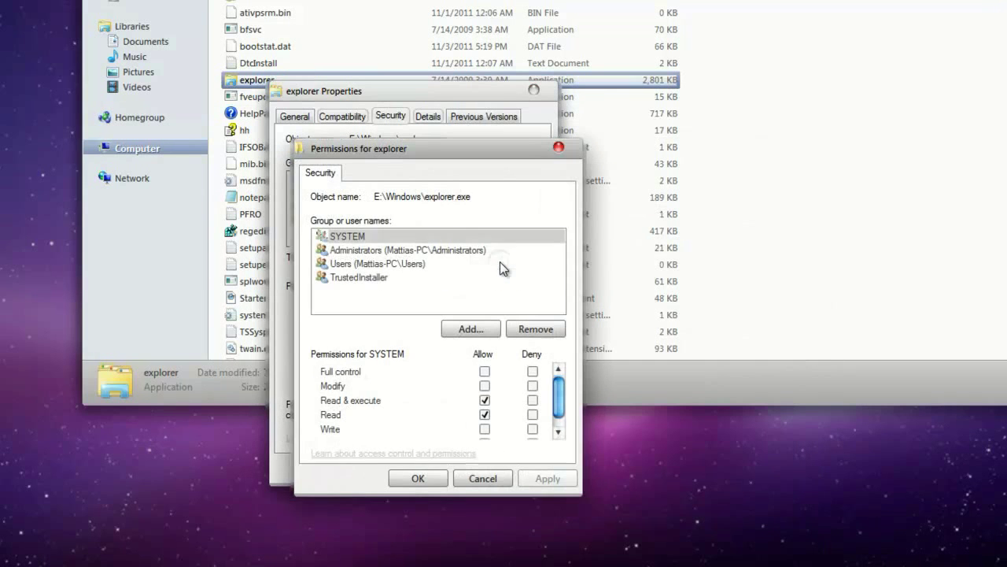
Allow the Users group full control over the explorer application and close its properties.
left_click(406, 268)
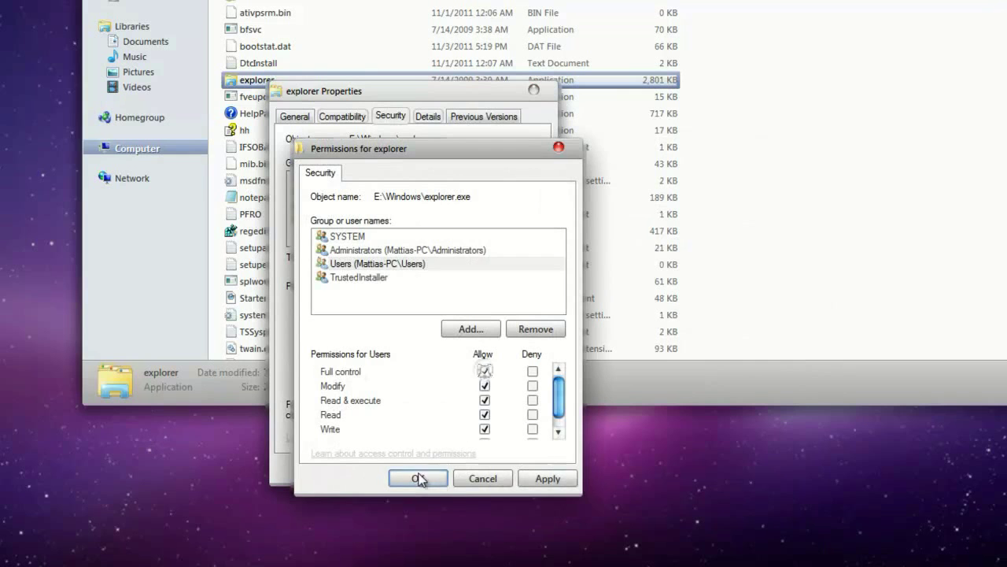
left_click(419, 479)
left_click(605, 206)
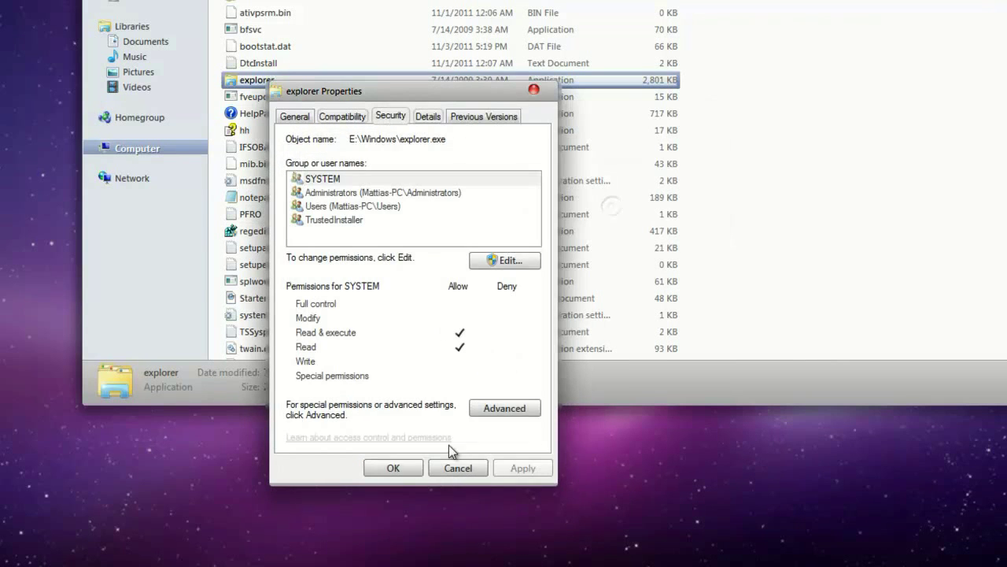
left_click(407, 466)
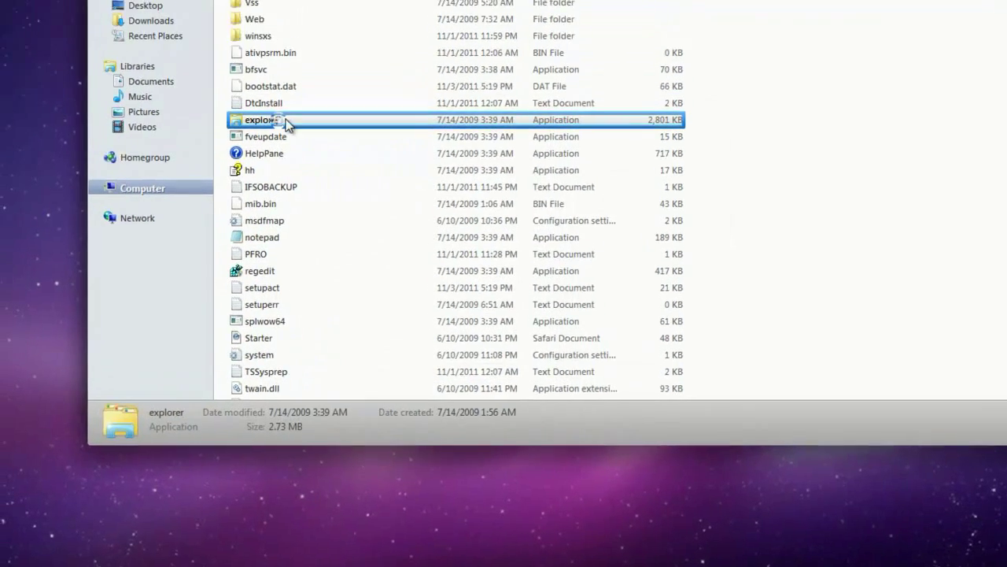
Rename the original explorer application in the Windows folder as "explorer BAk", granting administrator permission.
left_click(286, 122)
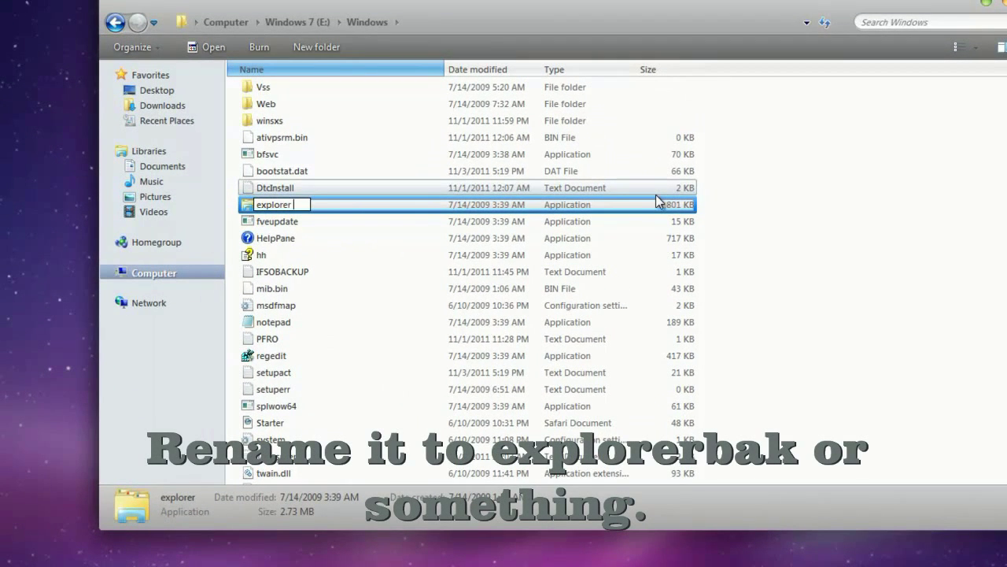
type("BAk")
key("Return")
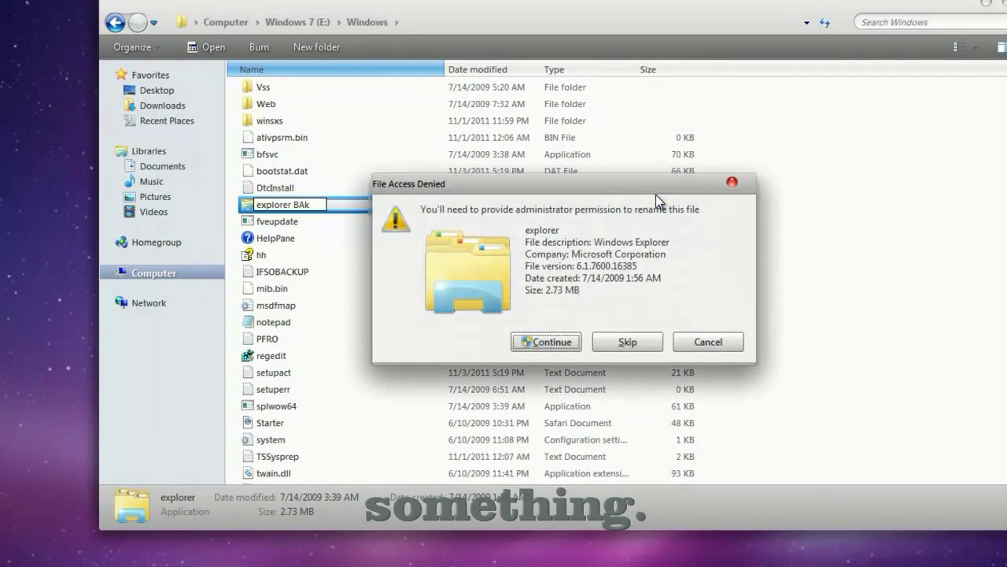
left_click(551, 341)
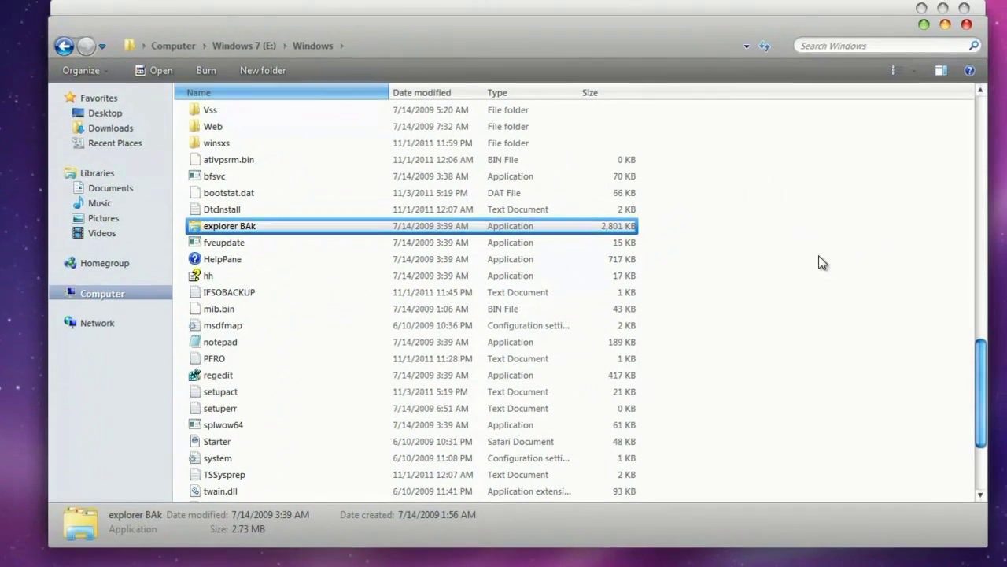
left_click(868, 235)
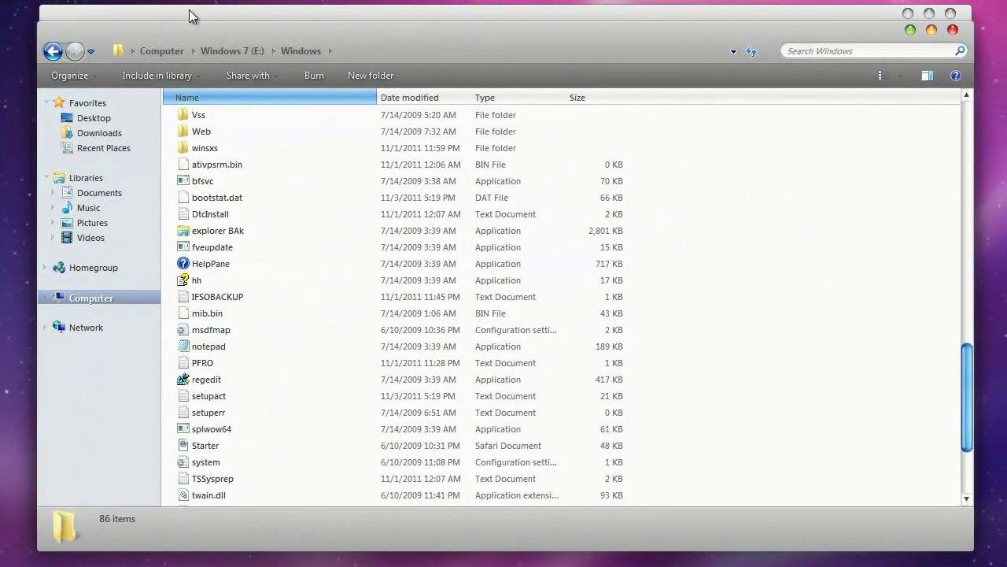
Copy the explorer application from the x64 (64 bit) folder into the Windows folder, granting administrator permission.
left_click(196, 12)
left_click(246, 105)
right_click(244, 103)
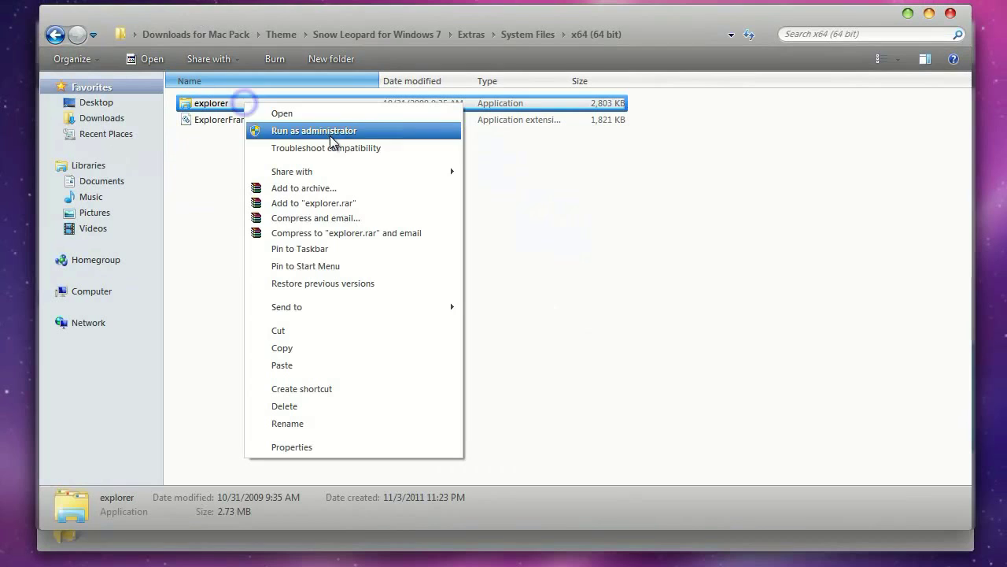
left_click(296, 349)
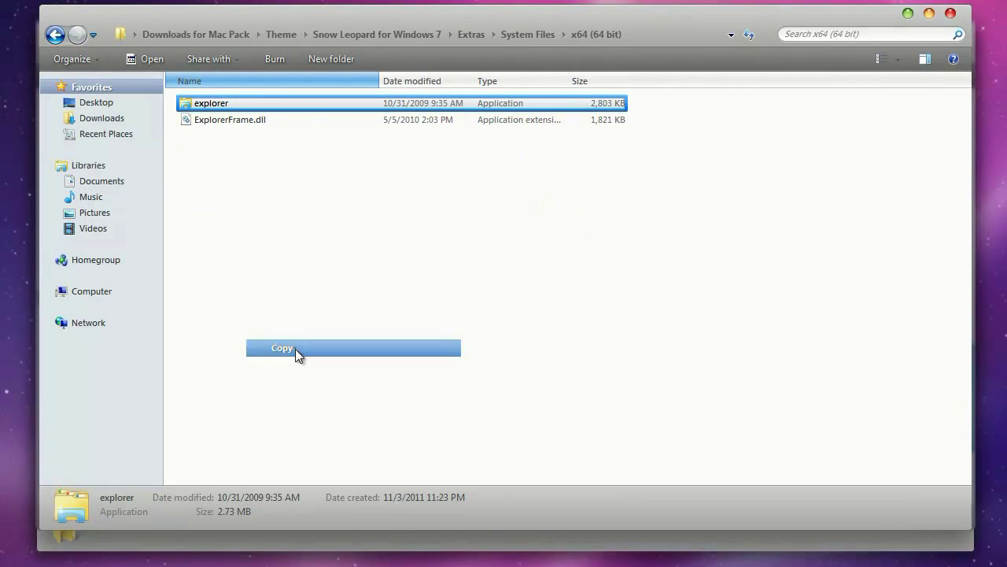
left_click(313, 547)
right_click(704, 240)
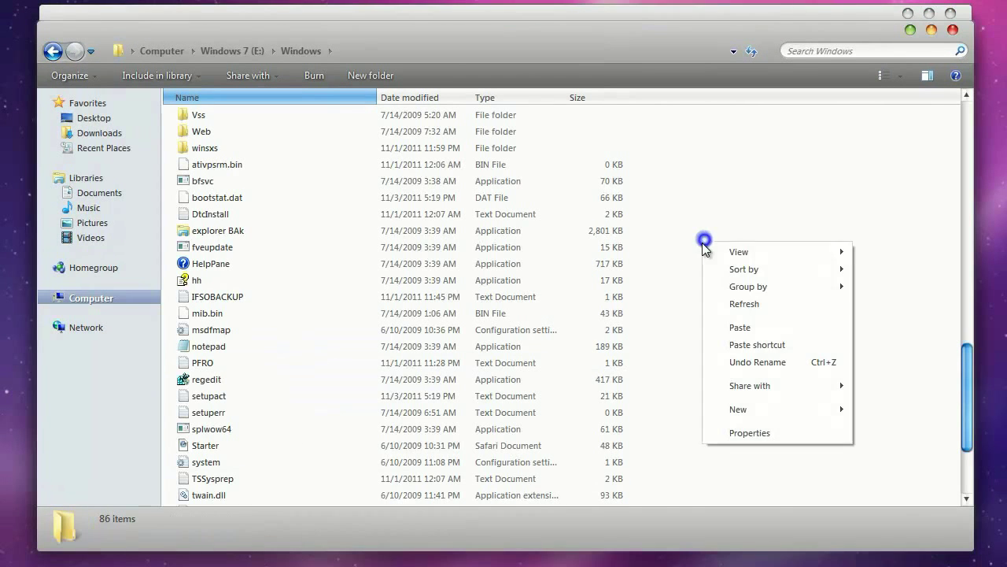
left_click(760, 323)
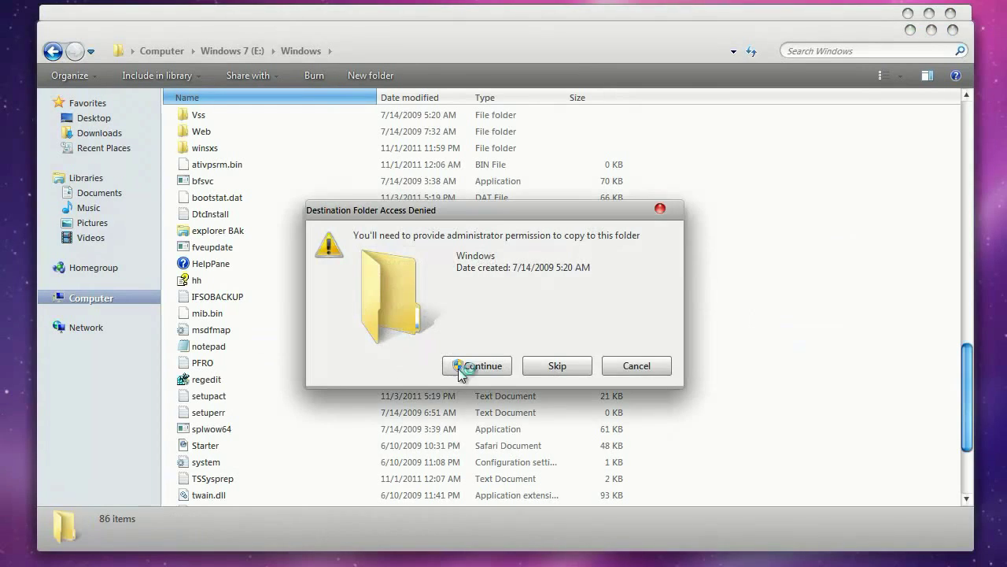
left_click(472, 366)
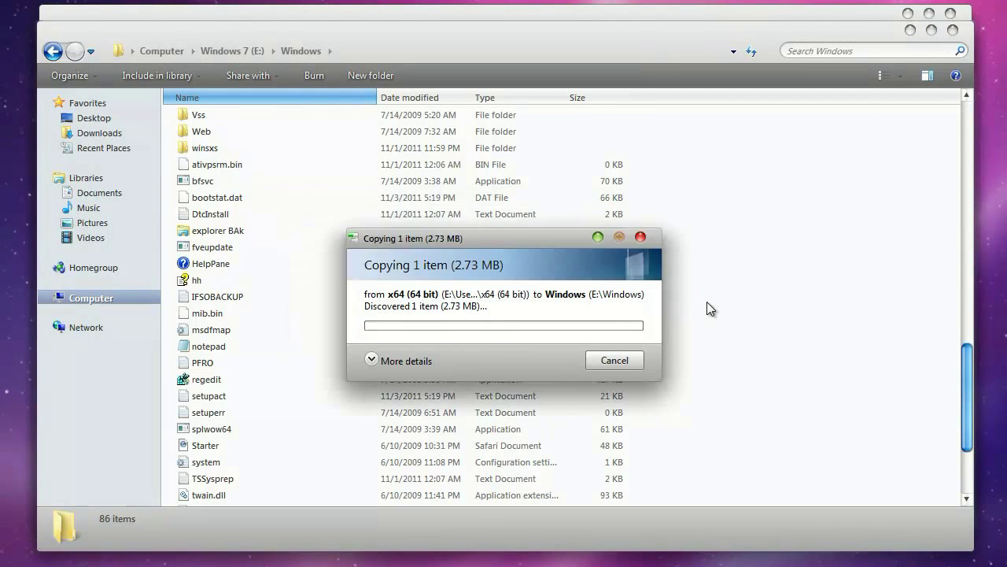
left_click(727, 264)
Open the System32 folder inside the Windows folder.
scroll(727, 259, "up", 1)
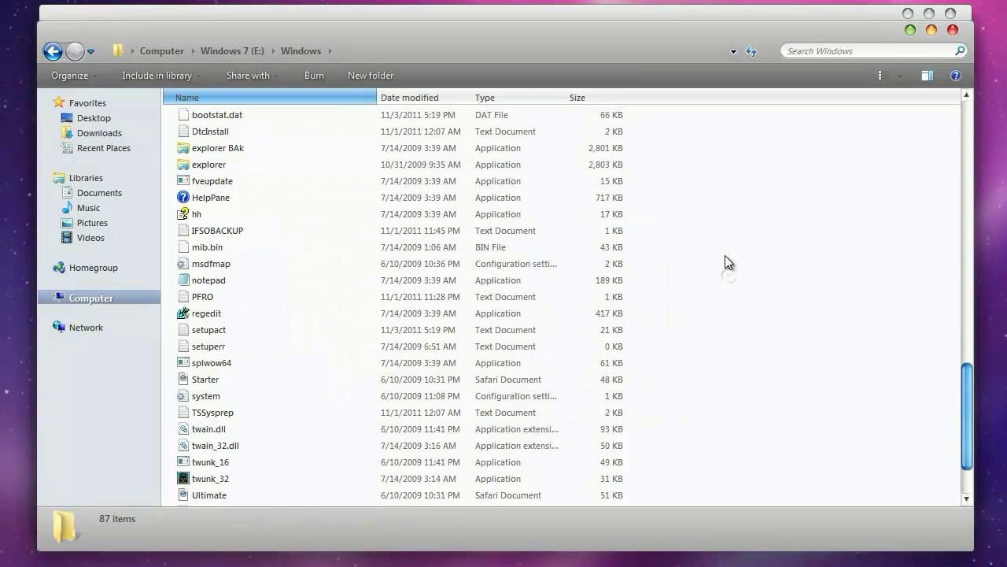
scroll(264, 130, "up", 7)
scroll(294, 311, "up", 5)
scroll(269, 383, "down", 3)
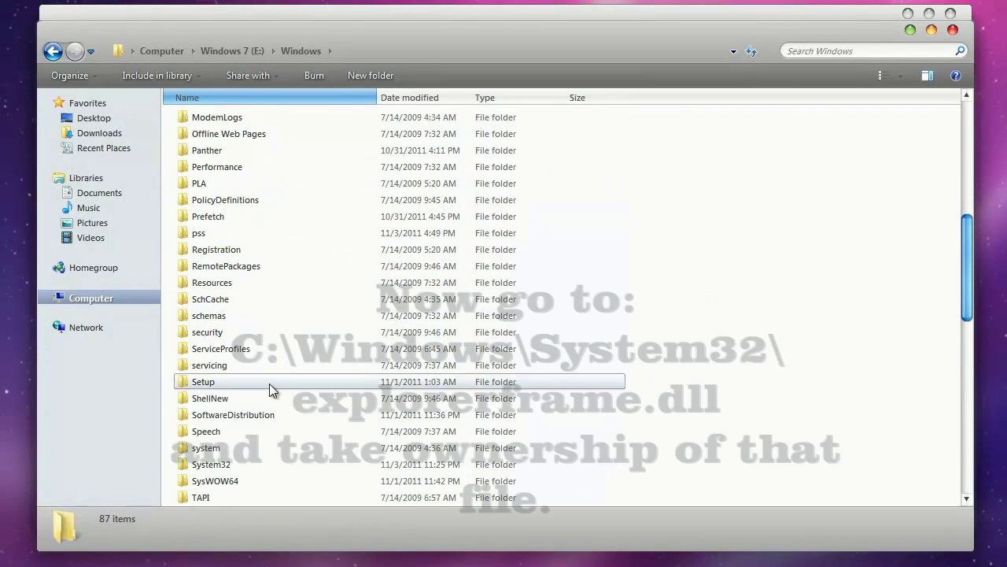
double_click(246, 366)
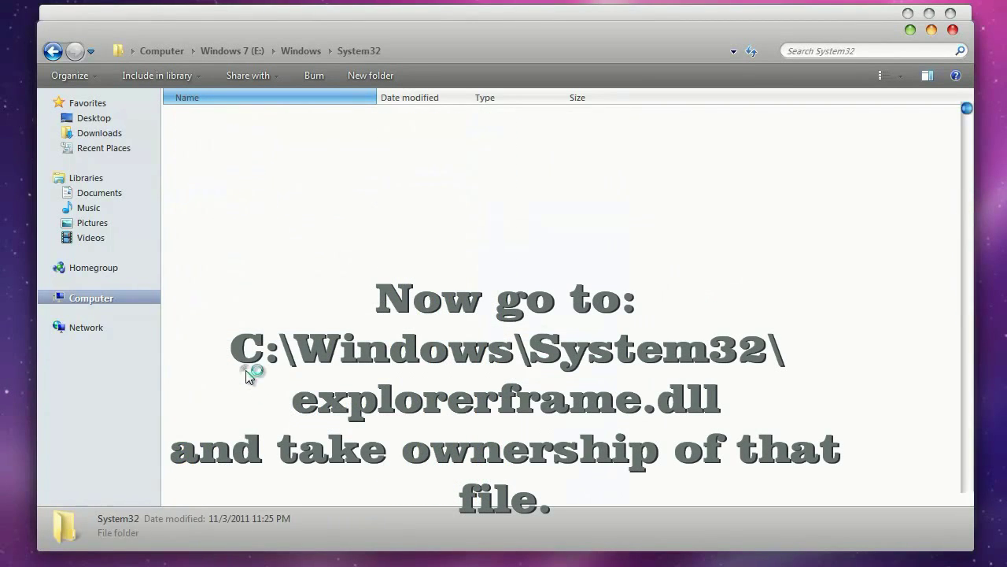
Take ownership of ExplorerFrame.dll in System32 for the personal user account through its advanced security settings.
left_click(249, 335)
type("expl")
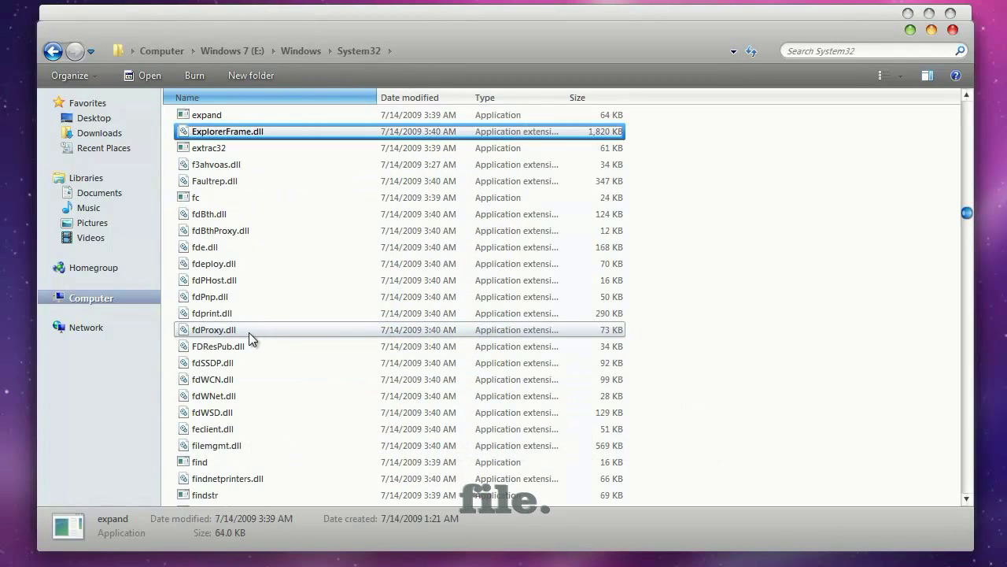
right_click(250, 136)
left_click(312, 367)
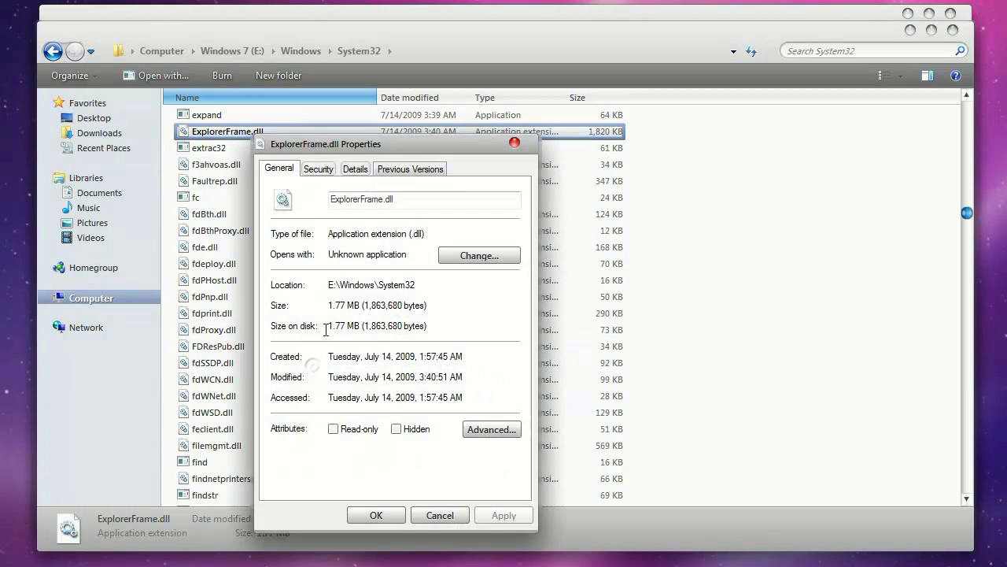
left_click(318, 170)
left_click(482, 455)
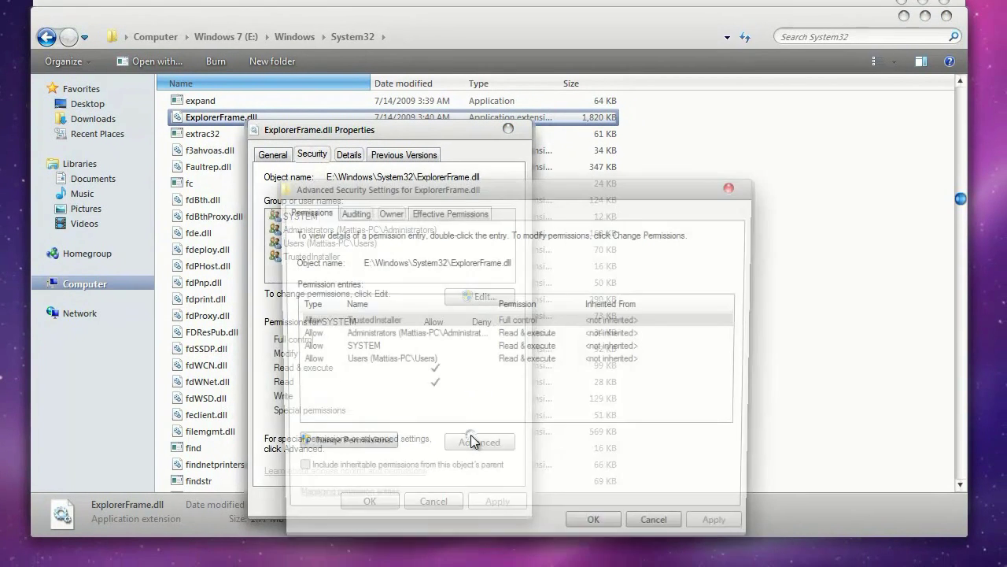
left_click(392, 225)
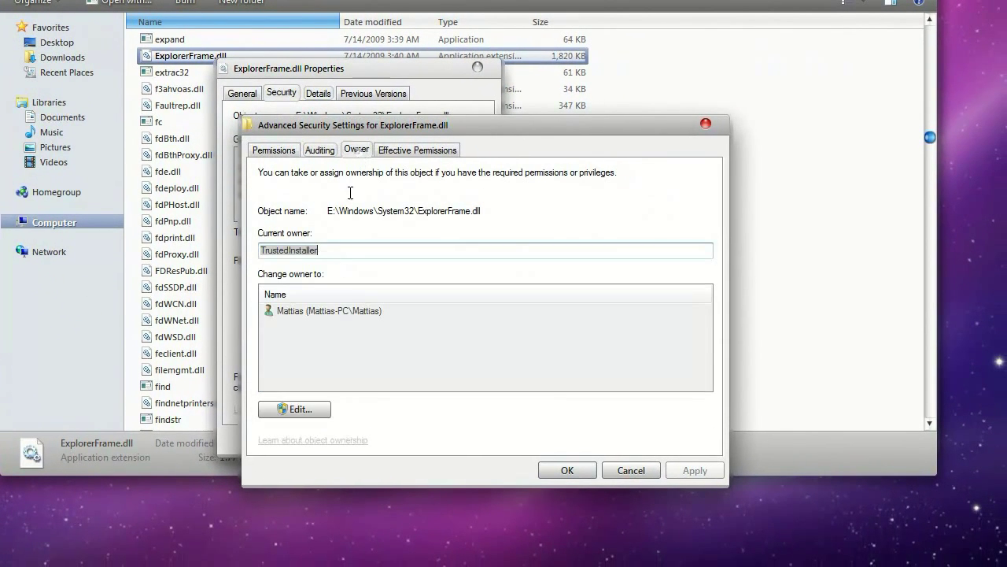
left_click(299, 409)
left_click(367, 382)
left_click(620, 529)
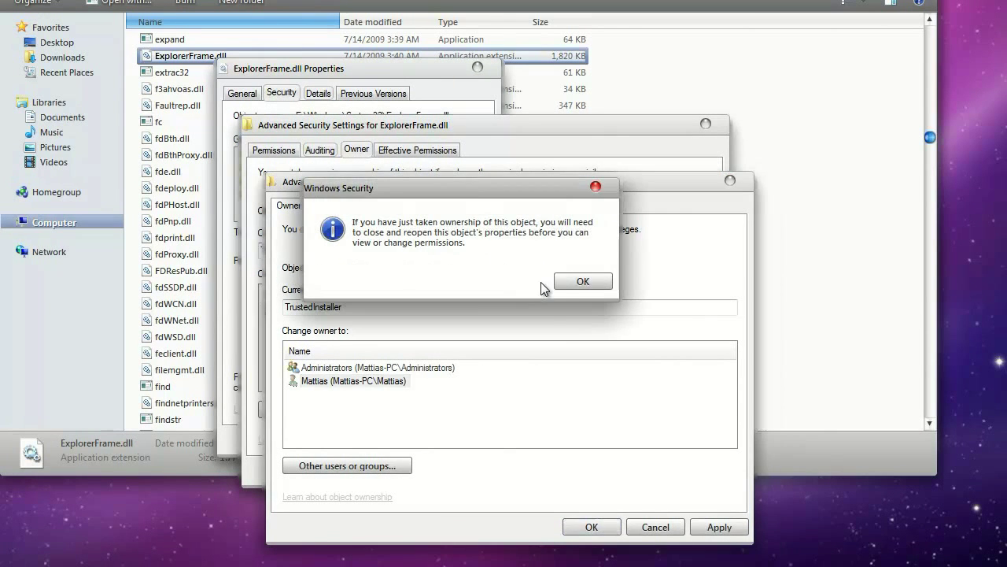
left_click(562, 287)
left_click(566, 474)
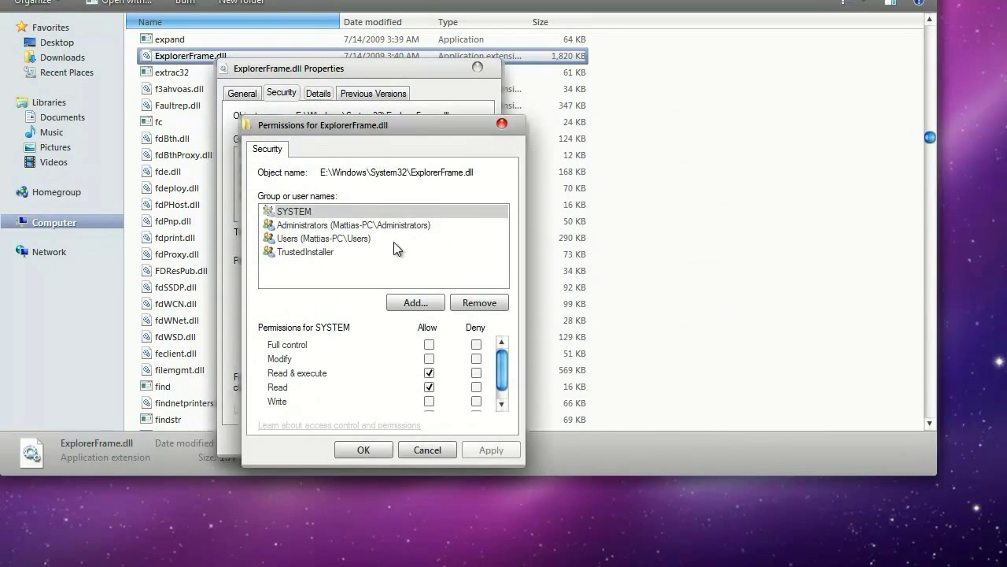
Allow the Users group full control over ExplorerFrame.dll and close its properties.
left_click(351, 238)
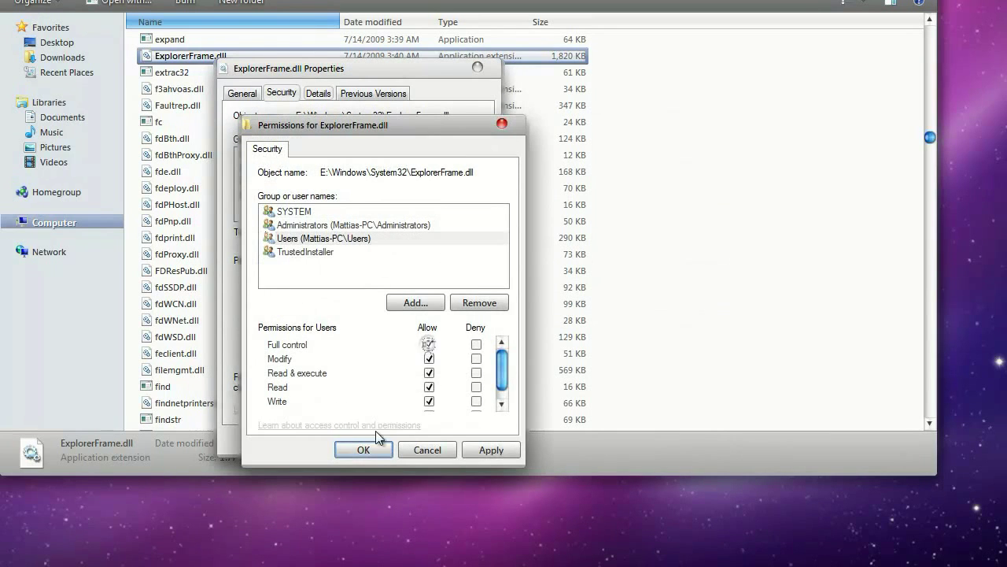
left_click(363, 450)
left_click(526, 277)
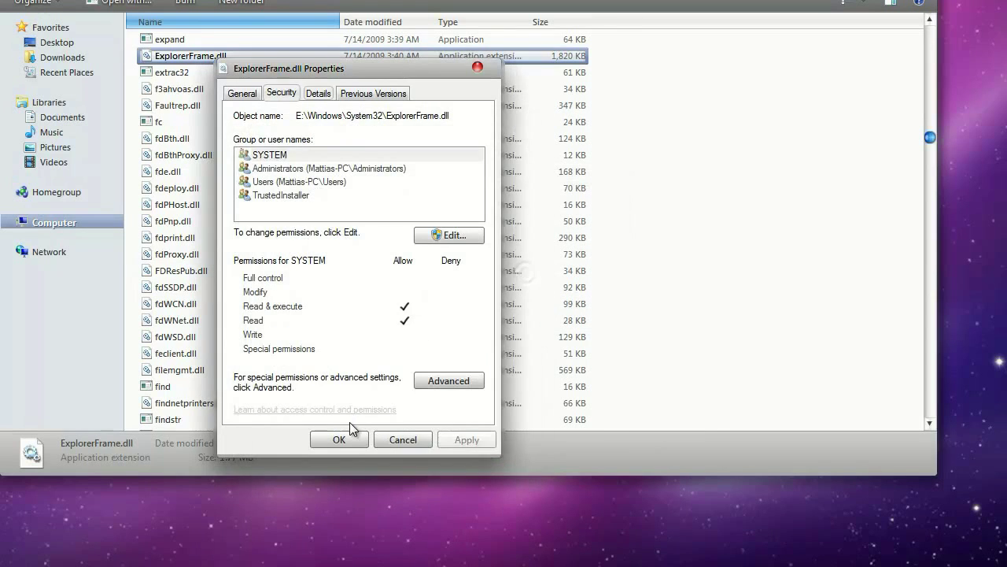
left_click(346, 437)
Rename ExplorerFrame.dll in the System32 folder to ExplorerFrame.dll.old.
left_click(235, 56)
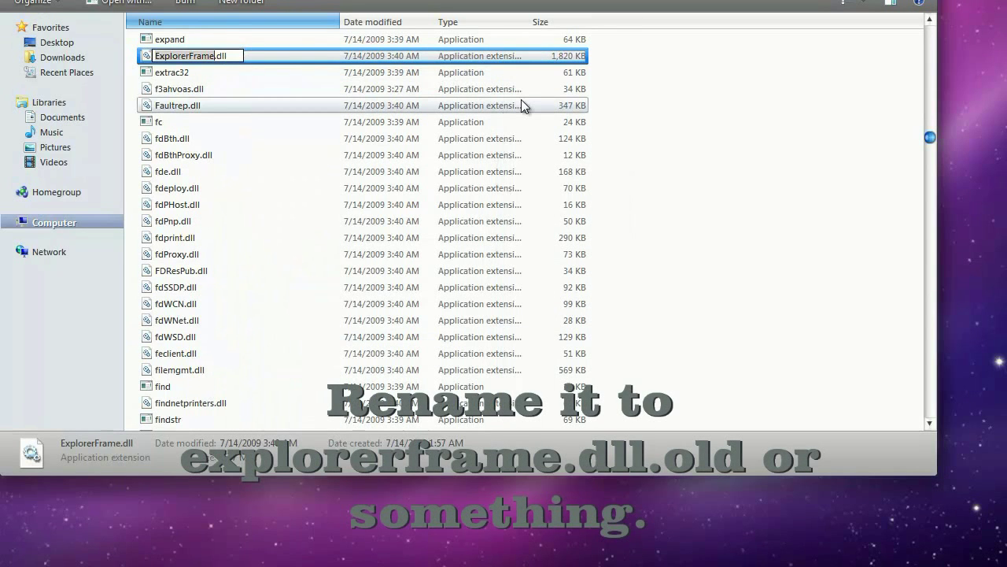
type(".old")
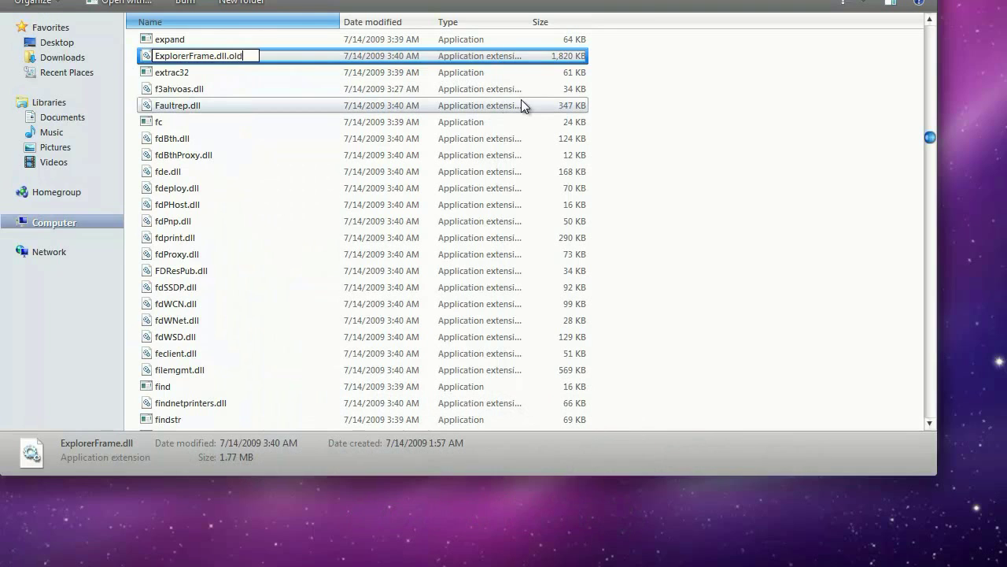
key("Return")
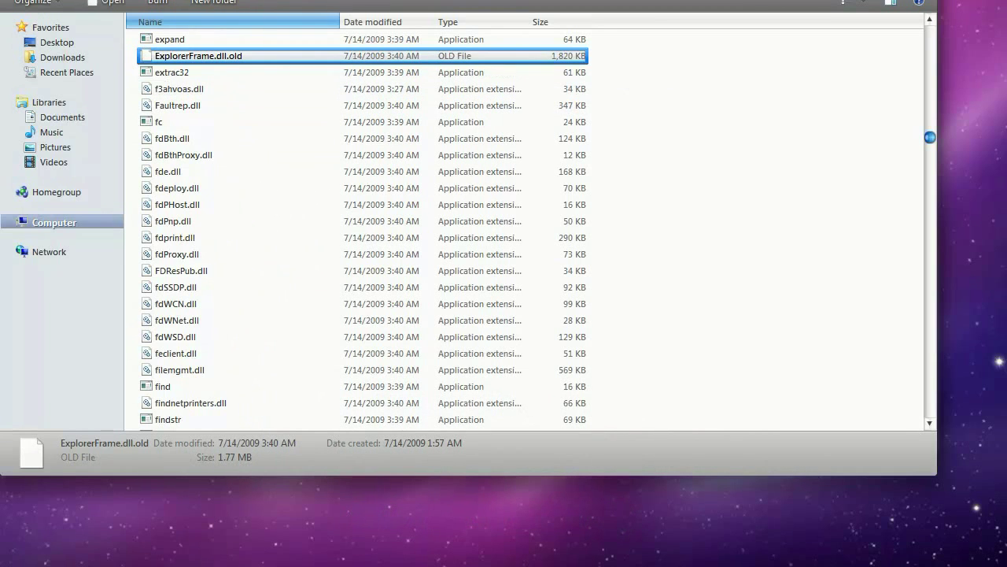
Copy ExplorerFrame.dll from the x64 (64 bit) folder into System32, granting administrator permission, and close the System32 window.
left_click(173, 41)
right_click(177, 41)
left_click(250, 212)
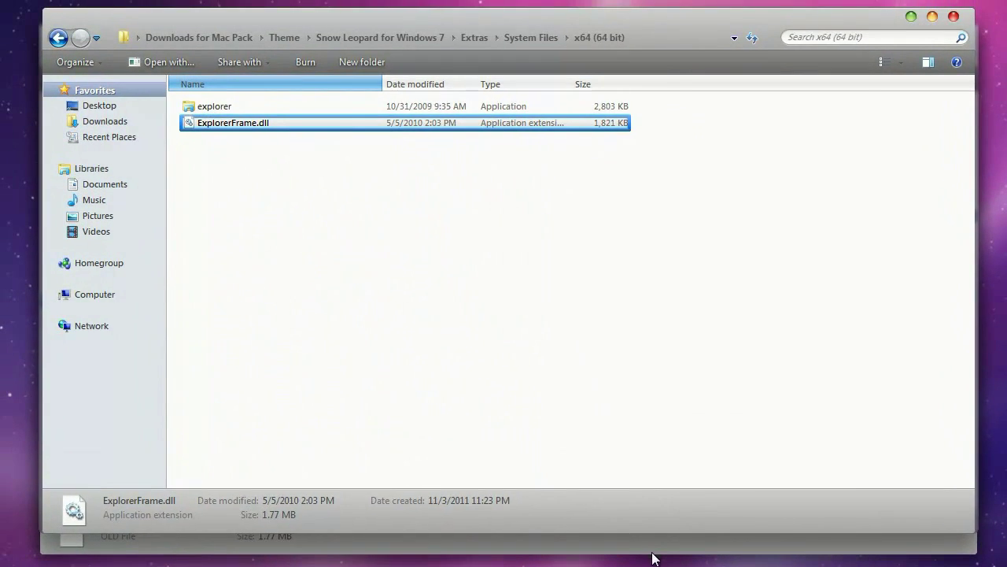
left_click(652, 557)
right_click(701, 259)
left_click(764, 346)
left_click(778, 214)
scroll(472, 228, "up", 1)
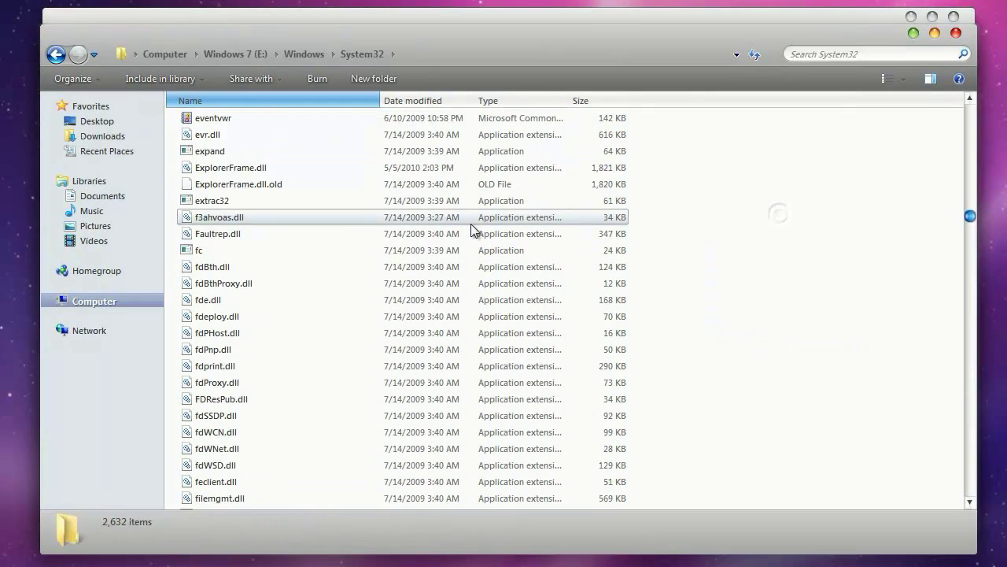
left_click(956, 33)
Return from the x64 (64 bit) folder to Downloads for Mac Pack and open its Cursours folder.
left_click(280, 289)
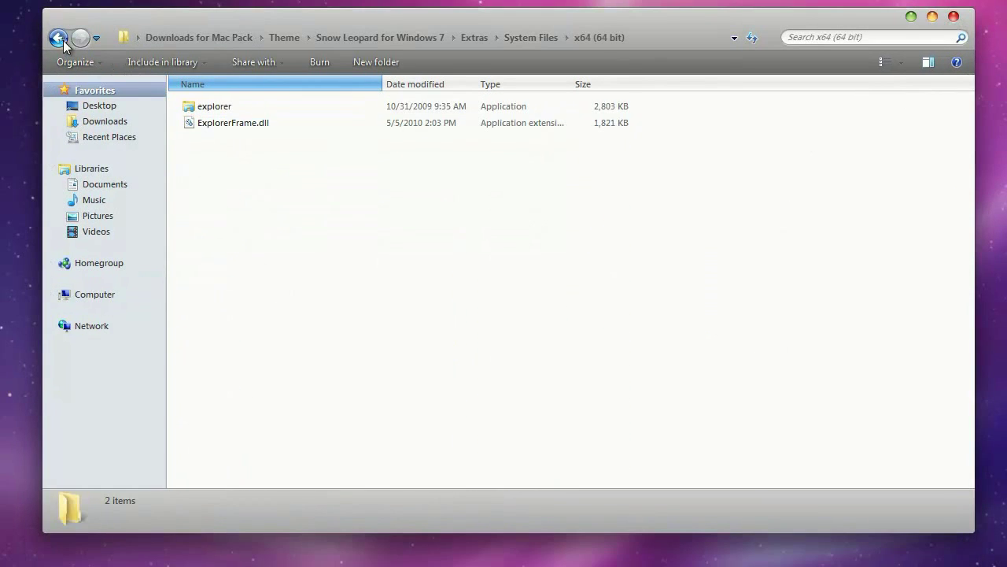
left_click(61, 38)
left_click(62, 39)
left_click(62, 40)
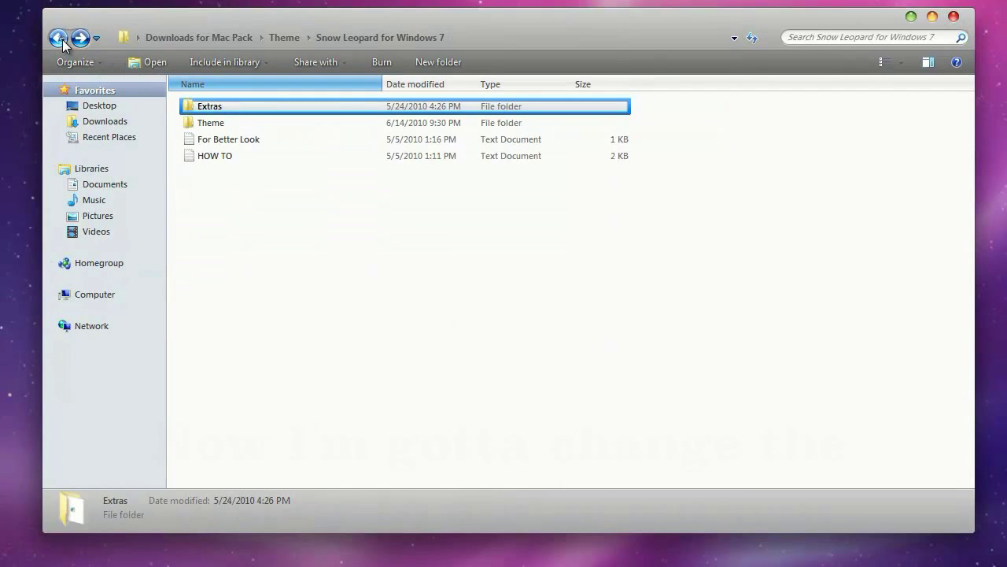
left_click(62, 39)
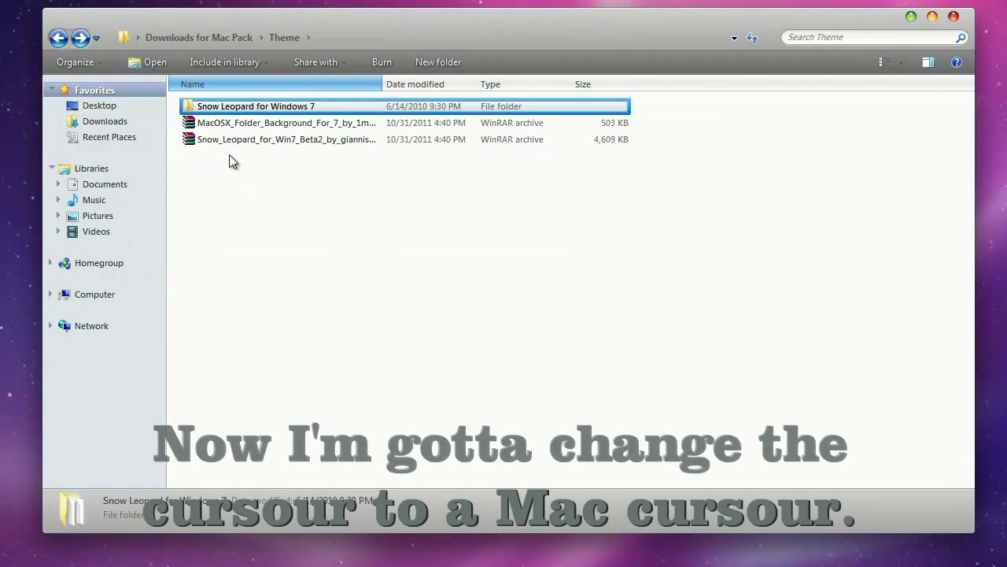
key("BackSpace")
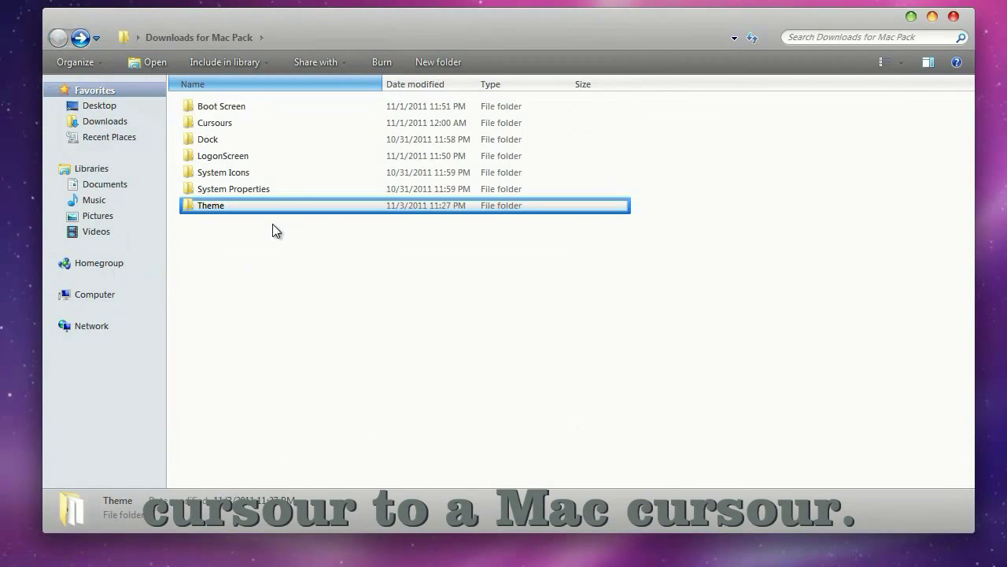
double_click(217, 127)
Extract the mac_cursors_by_datadude3-d1hf7cw archive in place and open the Original folder inside Mac OS X Cursors.
right_click(237, 107)
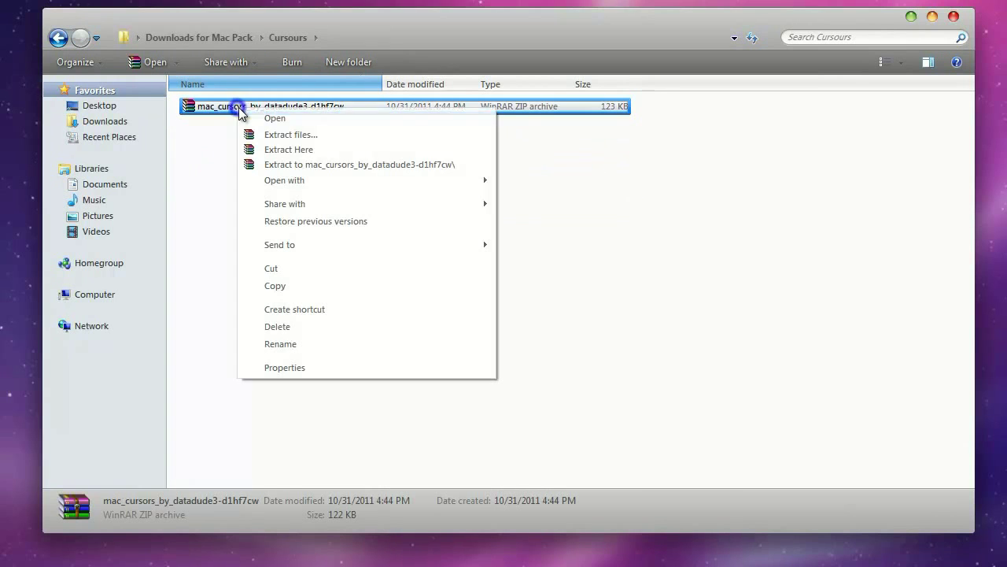
left_click(300, 150)
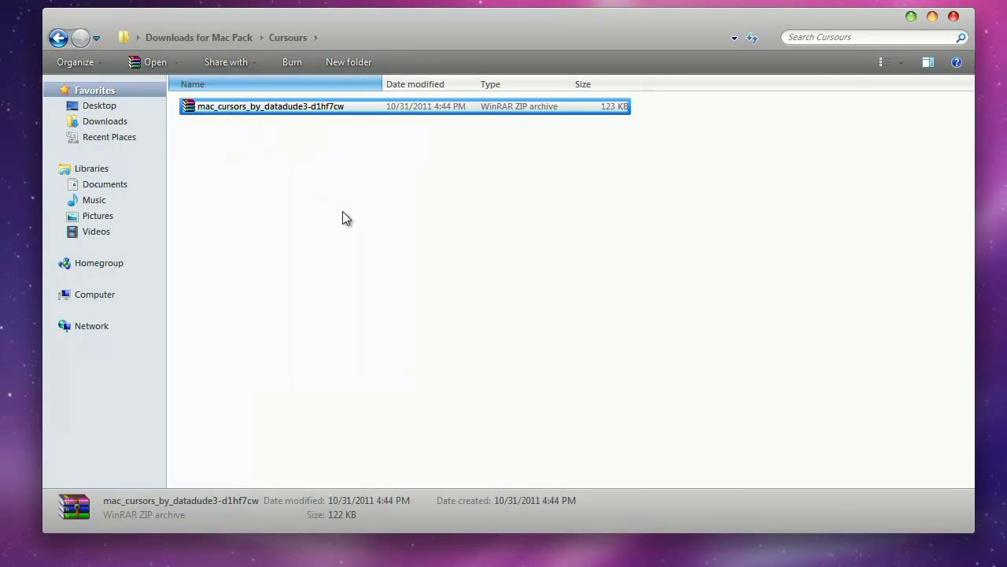
double_click(240, 107)
double_click(232, 122)
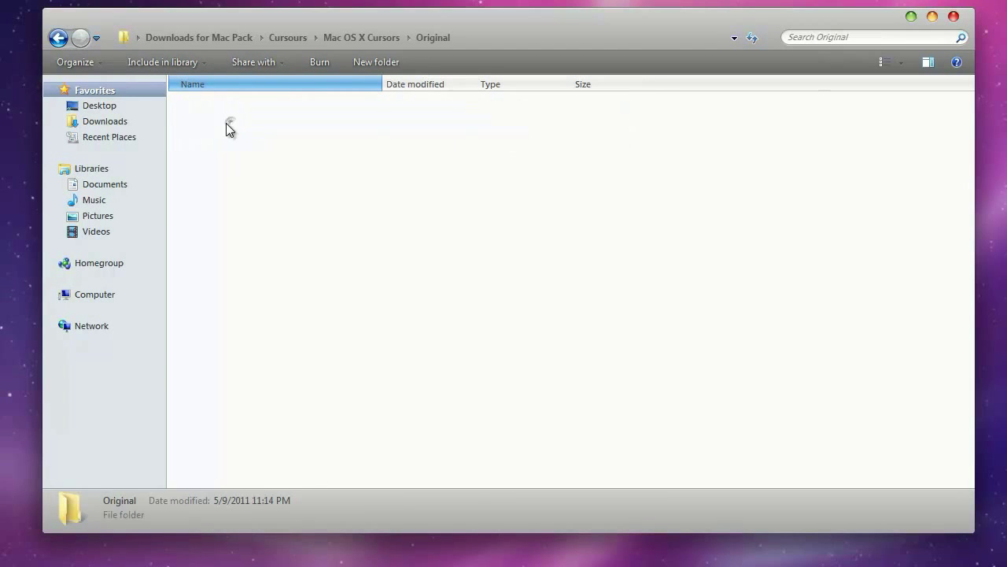
Install the Mac cursor set from the Install setup information file in the Original folder.
left_click(217, 240)
right_click(208, 239)
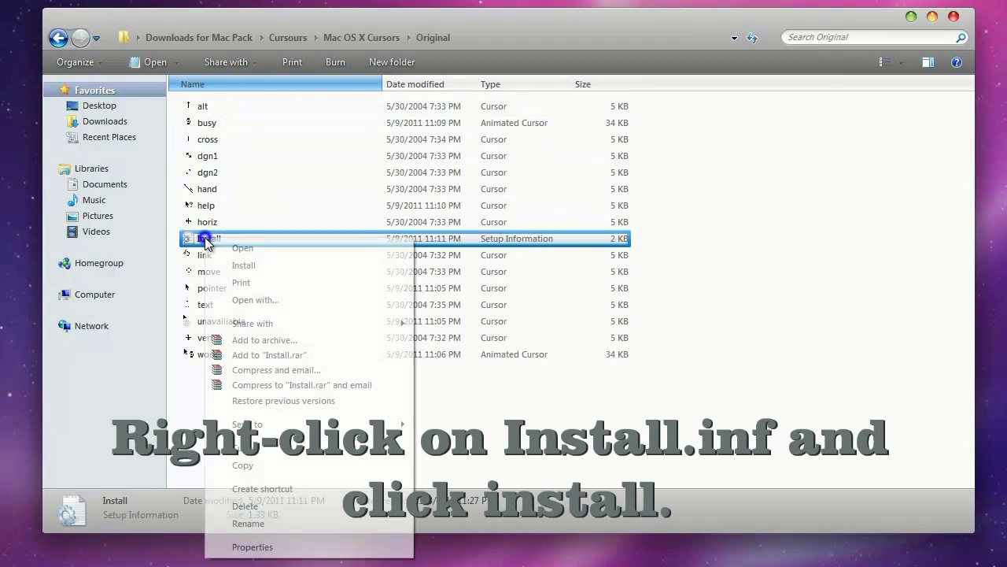
left_click(244, 266)
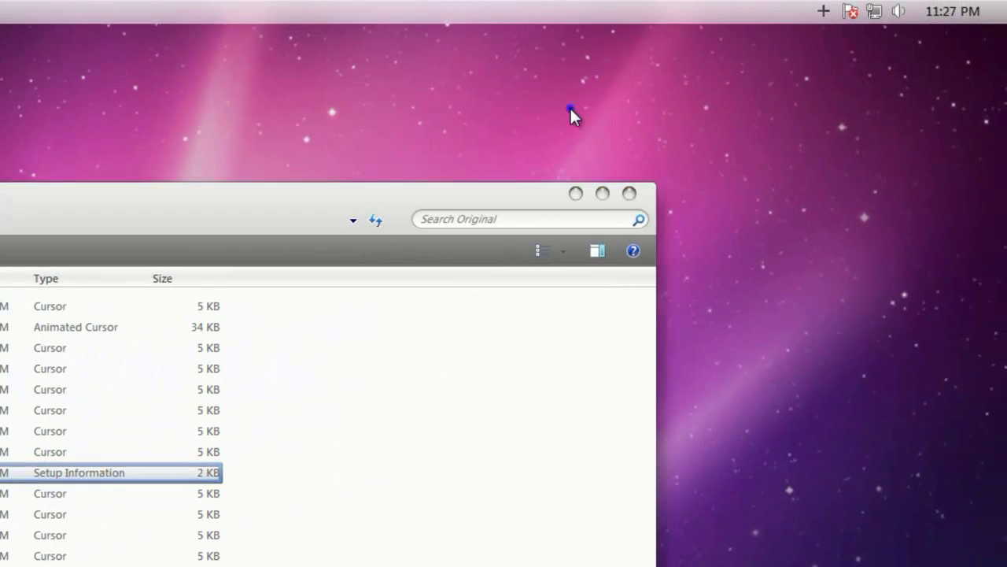
Set the mouse pointer scheme to Mac OS X without replacing the original scheme, and close the Personalization and cursor folder windows.
right_click(913, 0)
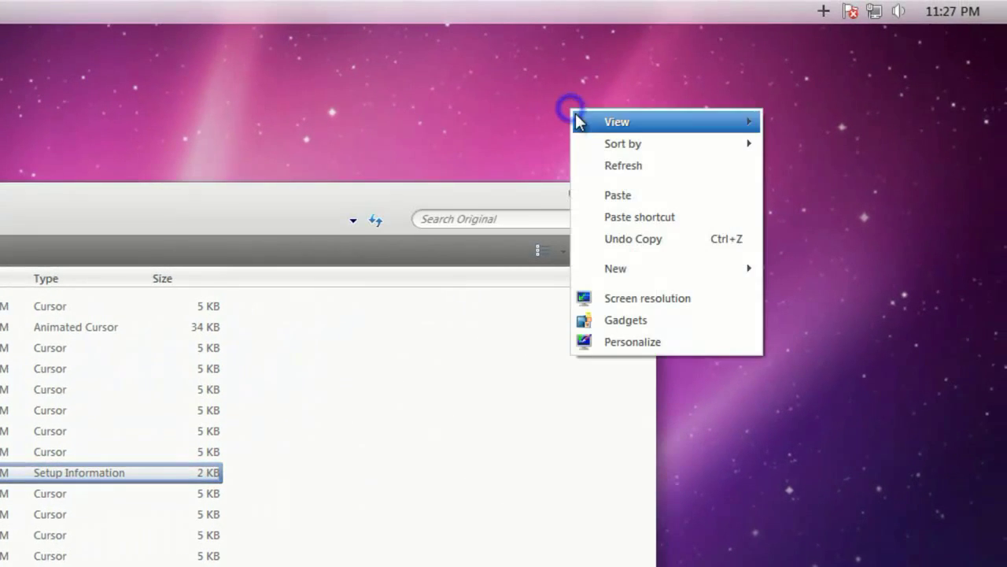
left_click(633, 341)
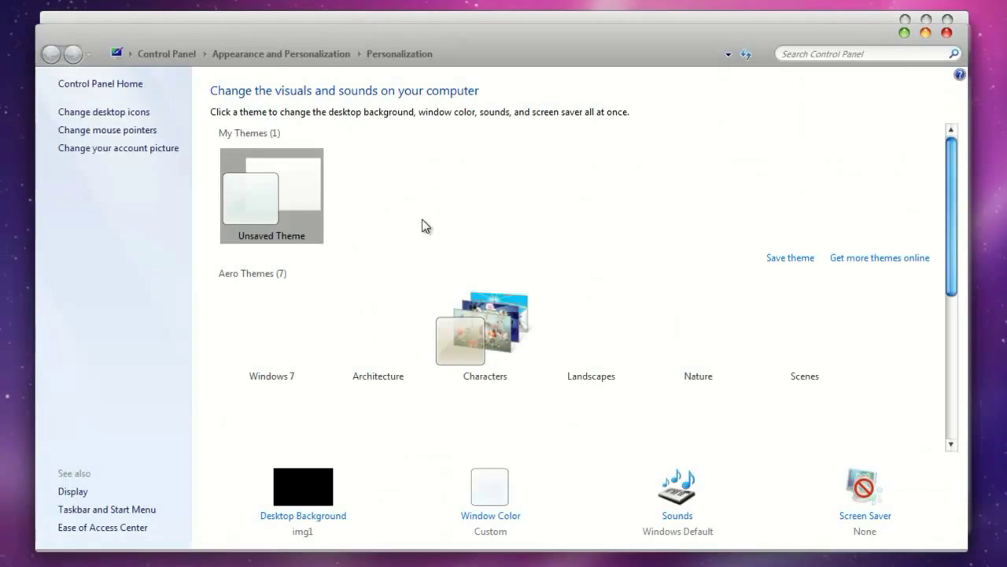
left_click(124, 131)
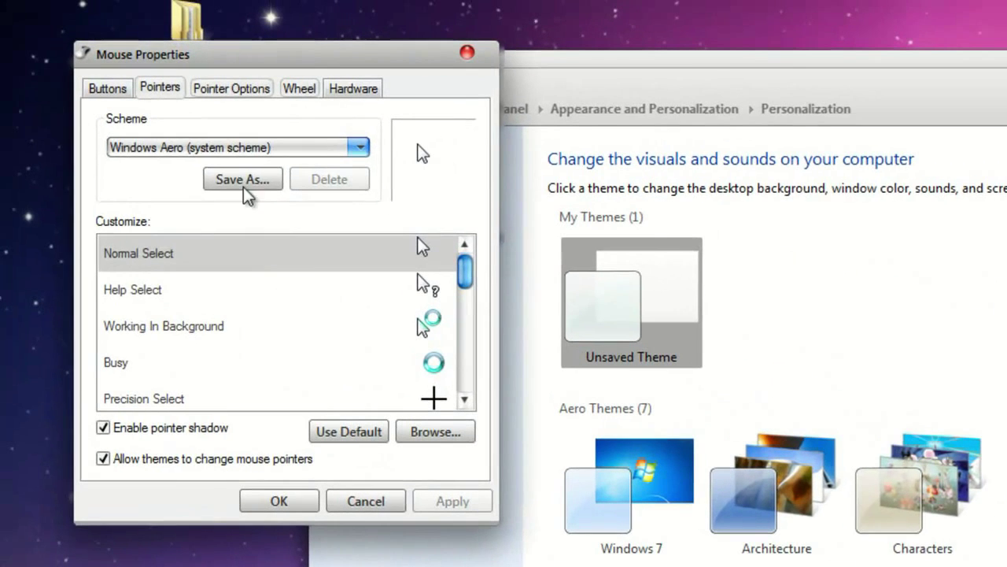
left_click(250, 152)
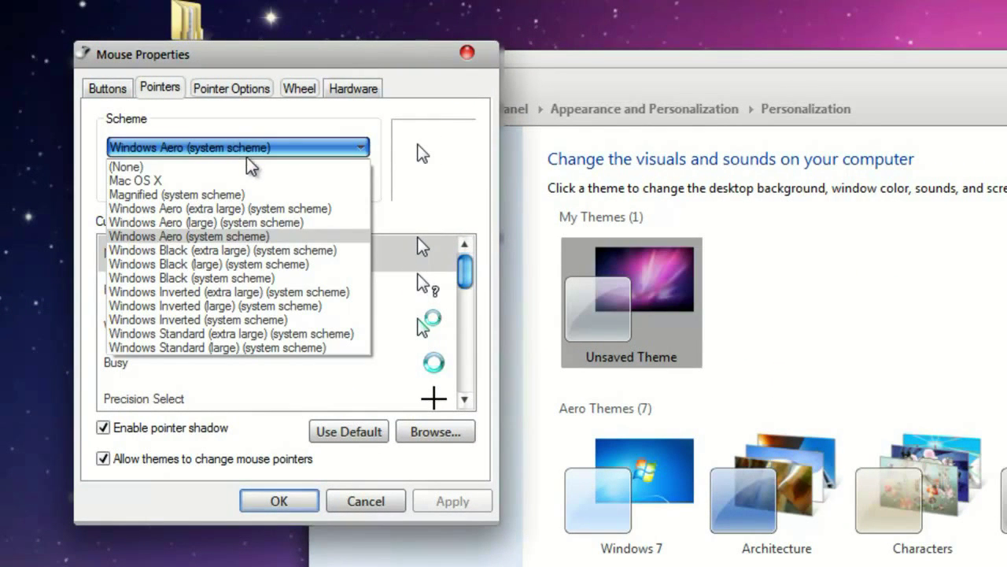
left_click(240, 180)
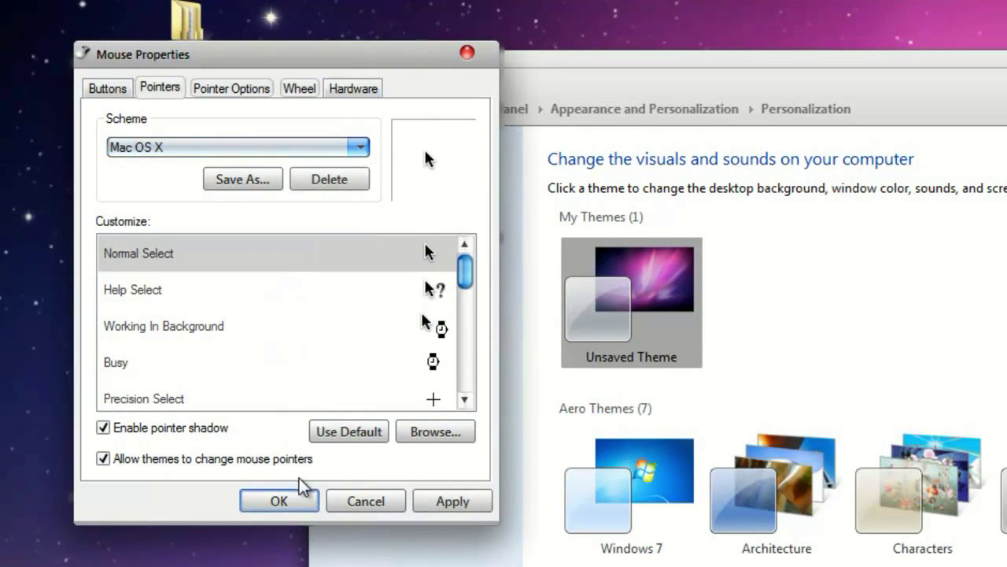
left_click(280, 502)
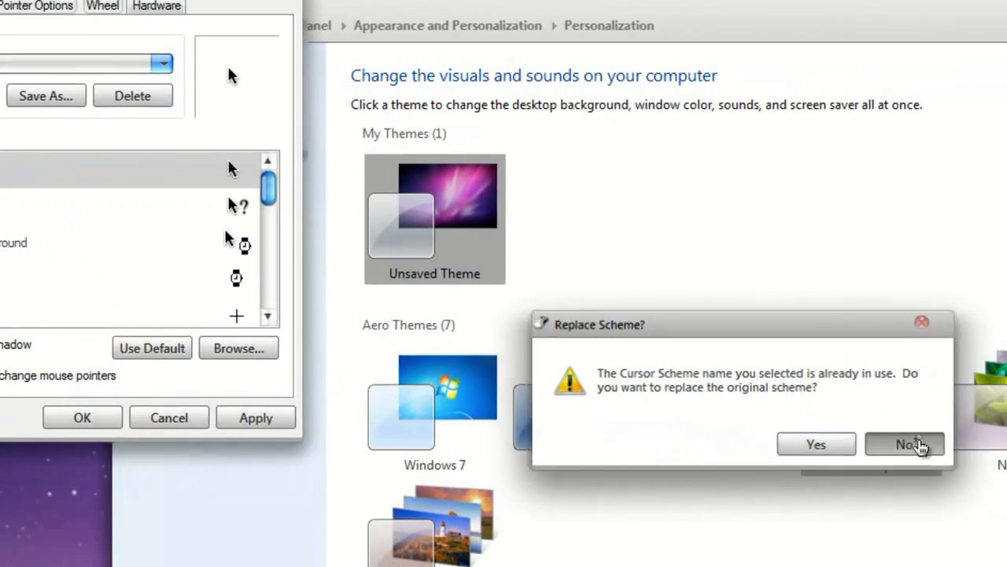
left_click(918, 443)
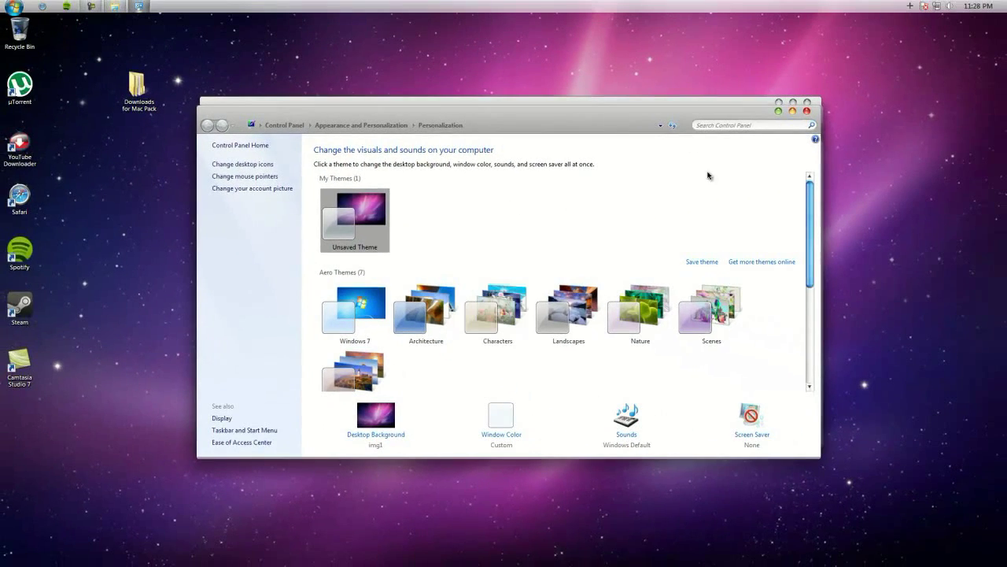
left_click(809, 112)
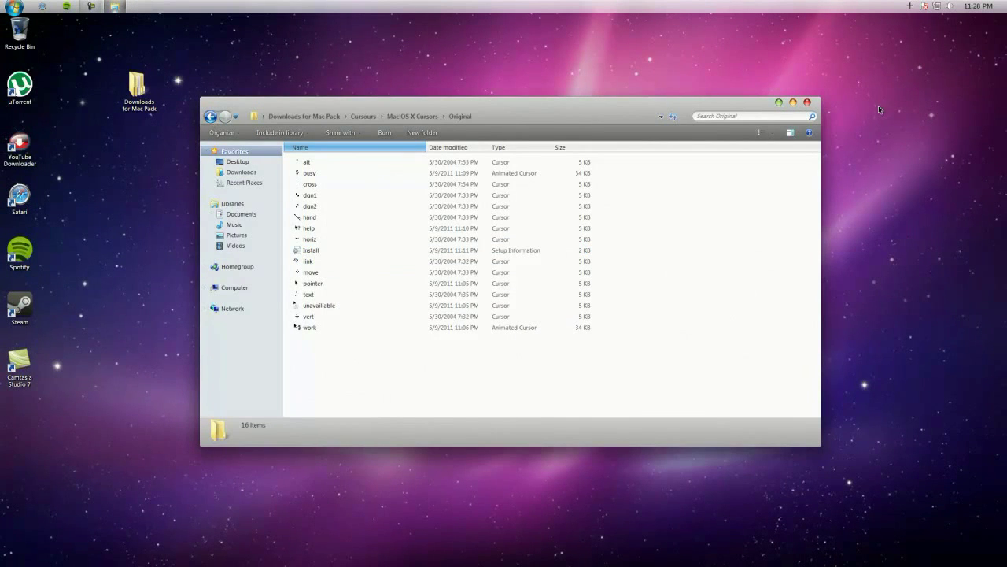
left_click(807, 103)
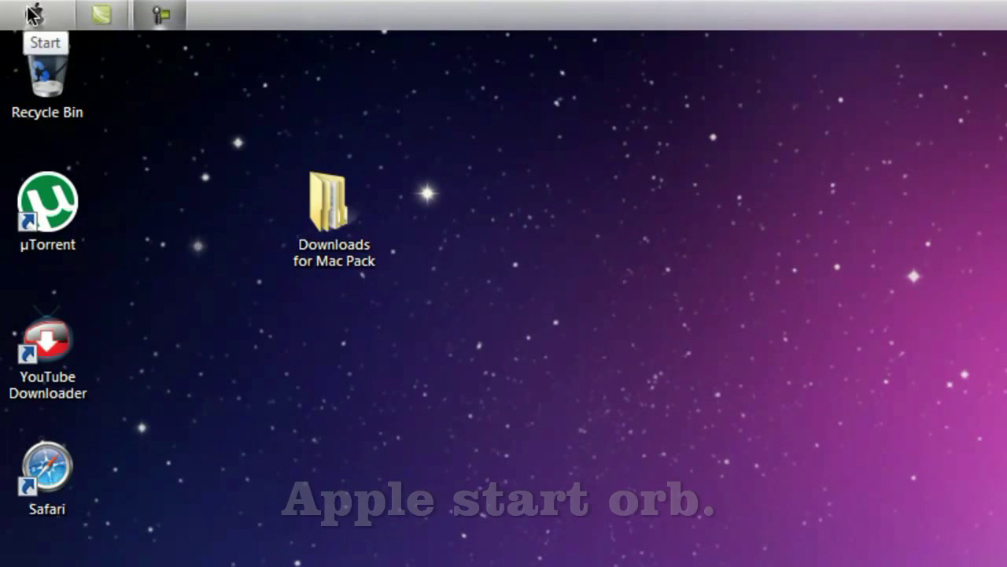
Check the Apple start orb and the restyled Downloads for Mac Pack folder window, and close that window.
left_click(26, 10)
left_click(32, 12)
double_click(320, 216)
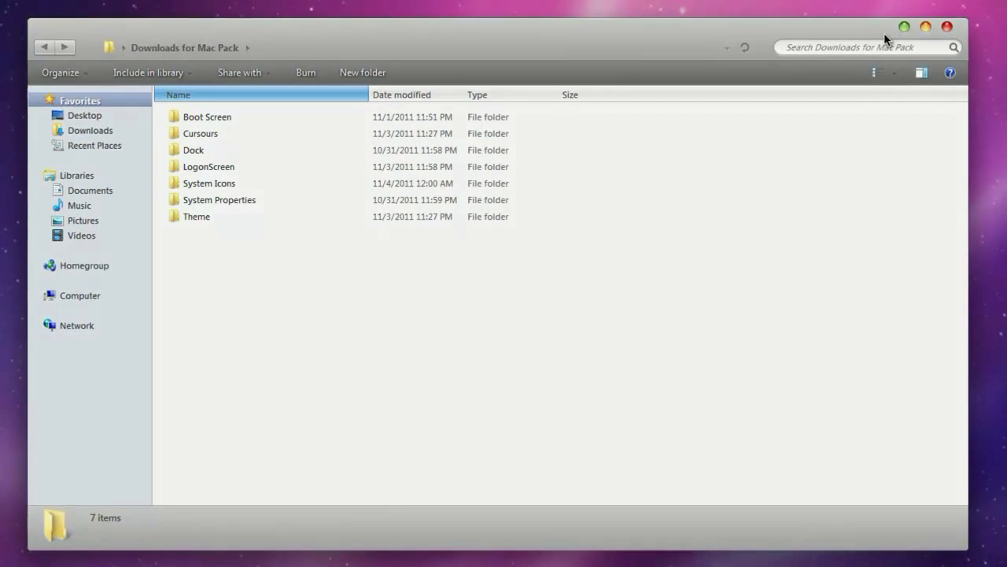
left_click(947, 27)
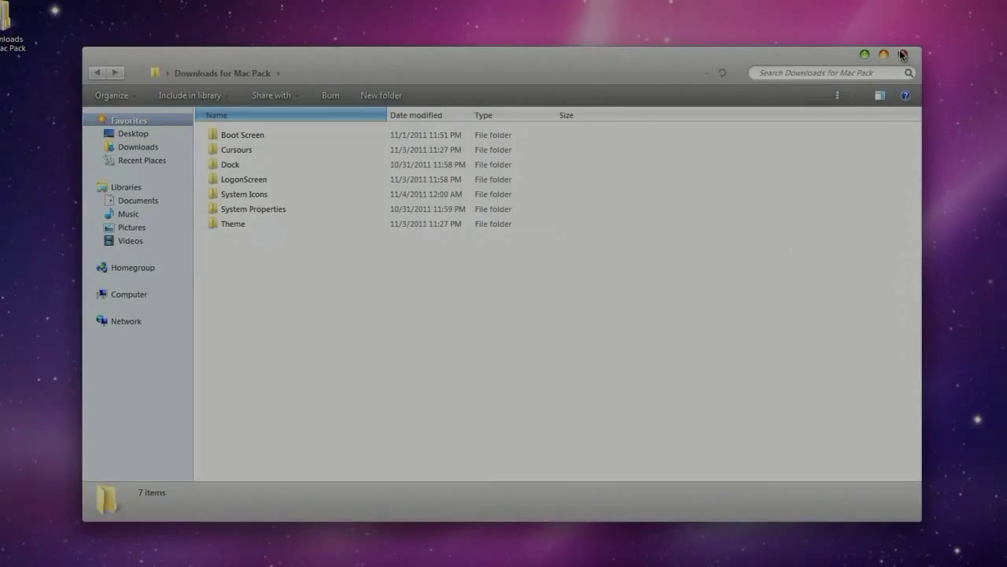